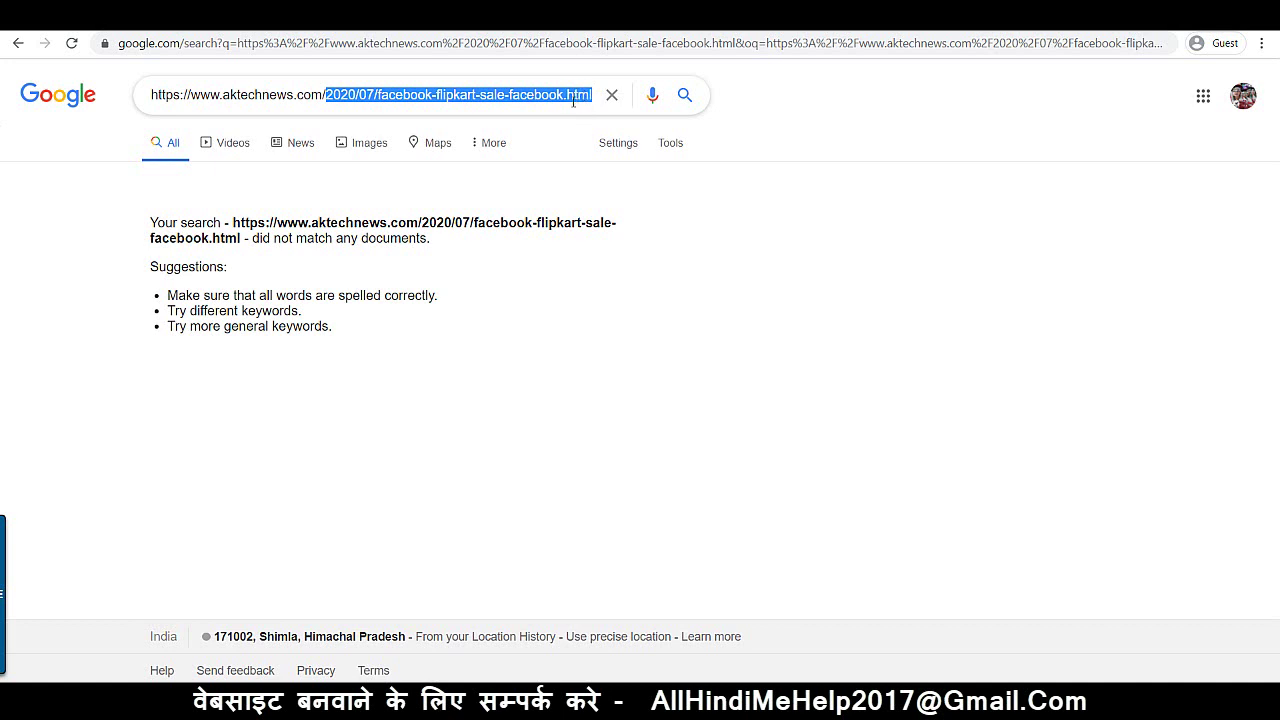
key(BackSpace)
key(Return)
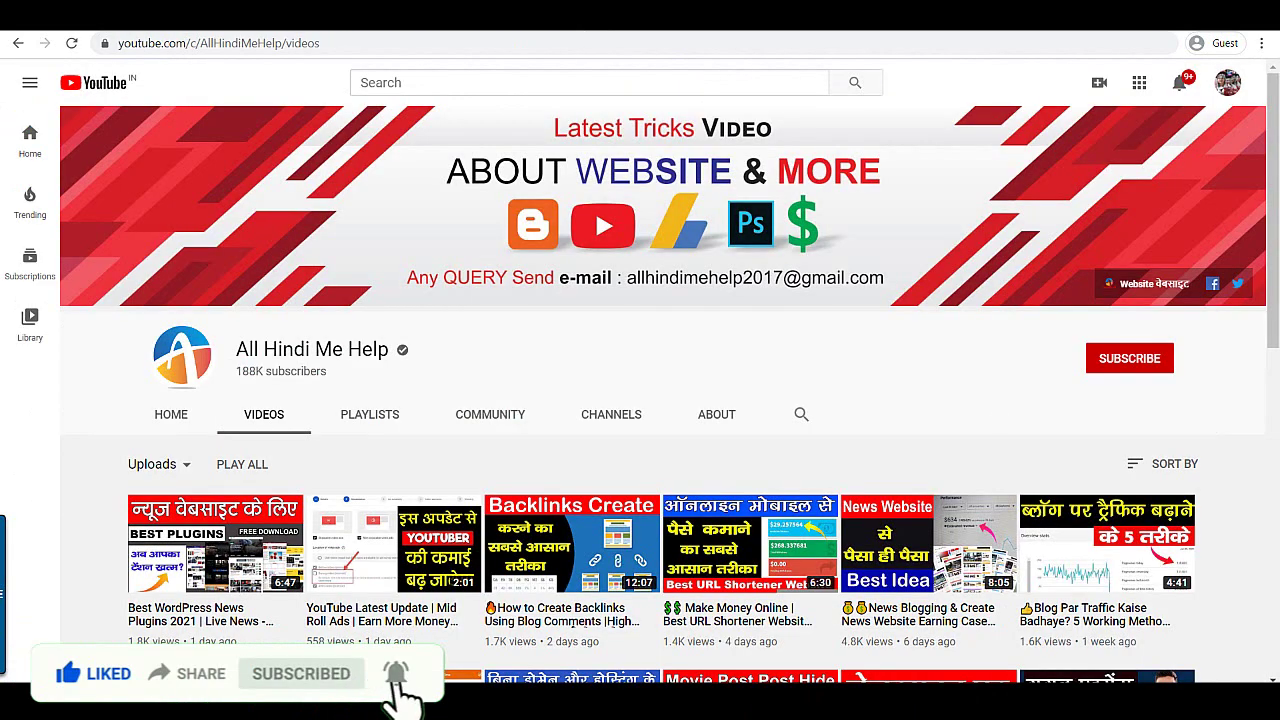
click(1115, 361)
click(1157, 358)
click(1137, 397)
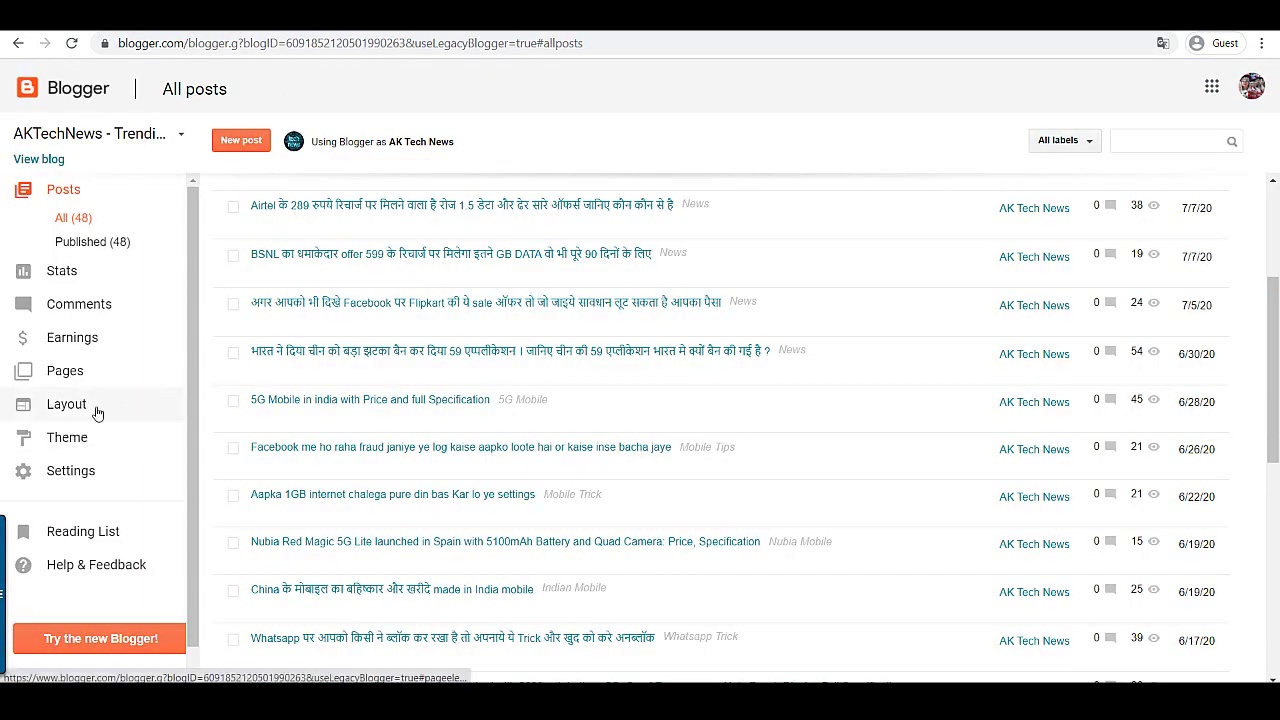
Step: View the Blogger blog's search preferences and look through its full list of posts
click(72, 471)
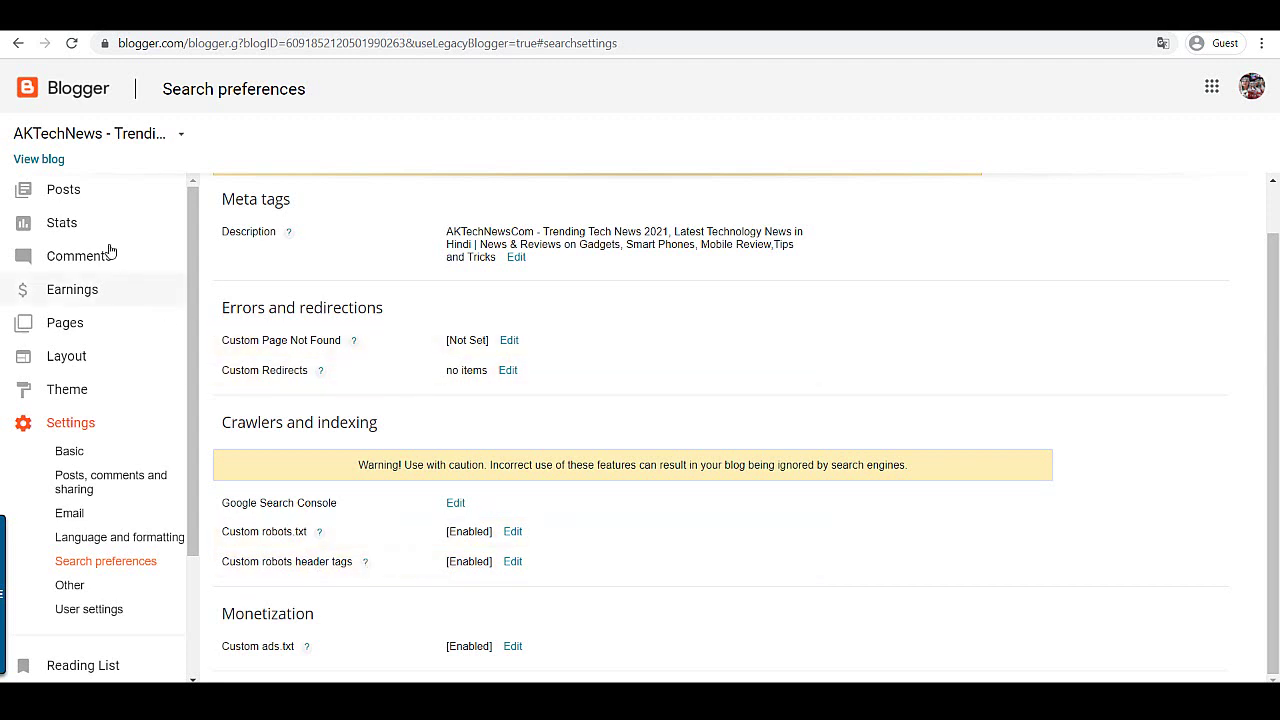
click(58, 190)
scroll(430, 290, down, 5)
scroll(545, 316, down, 1)
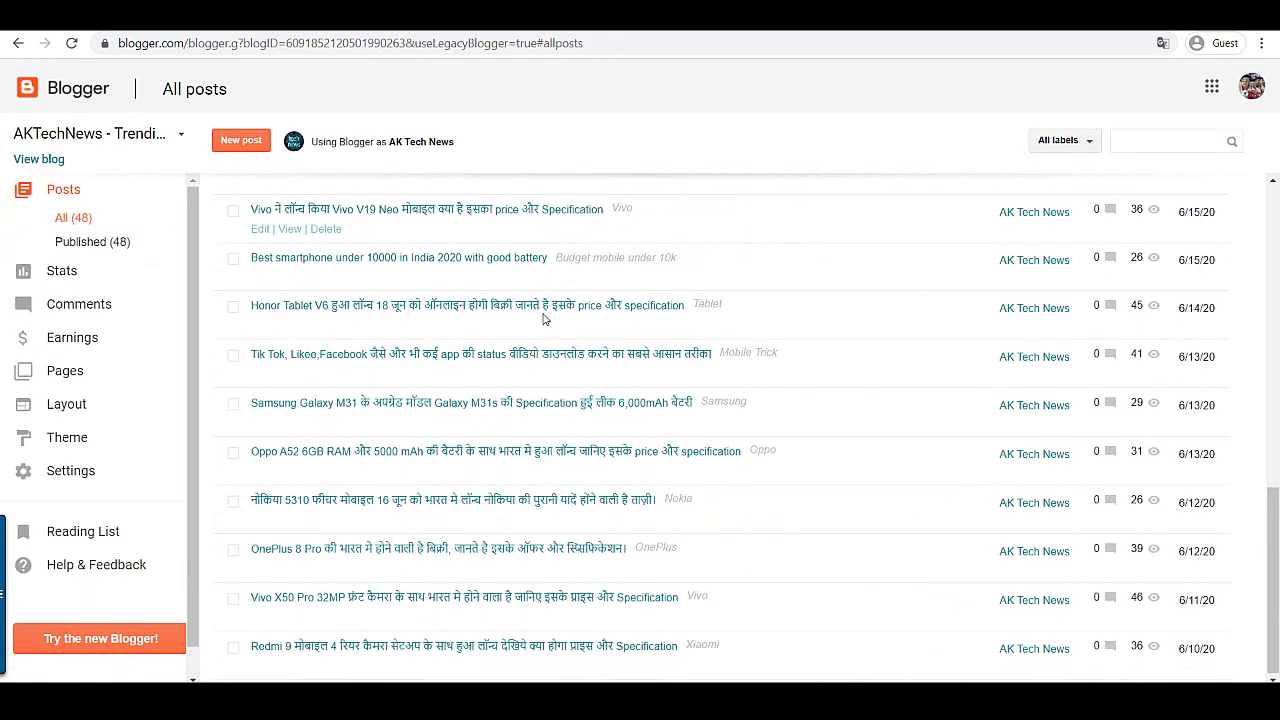
scroll(540, 326, up, 4)
scroll(540, 326, up, 6)
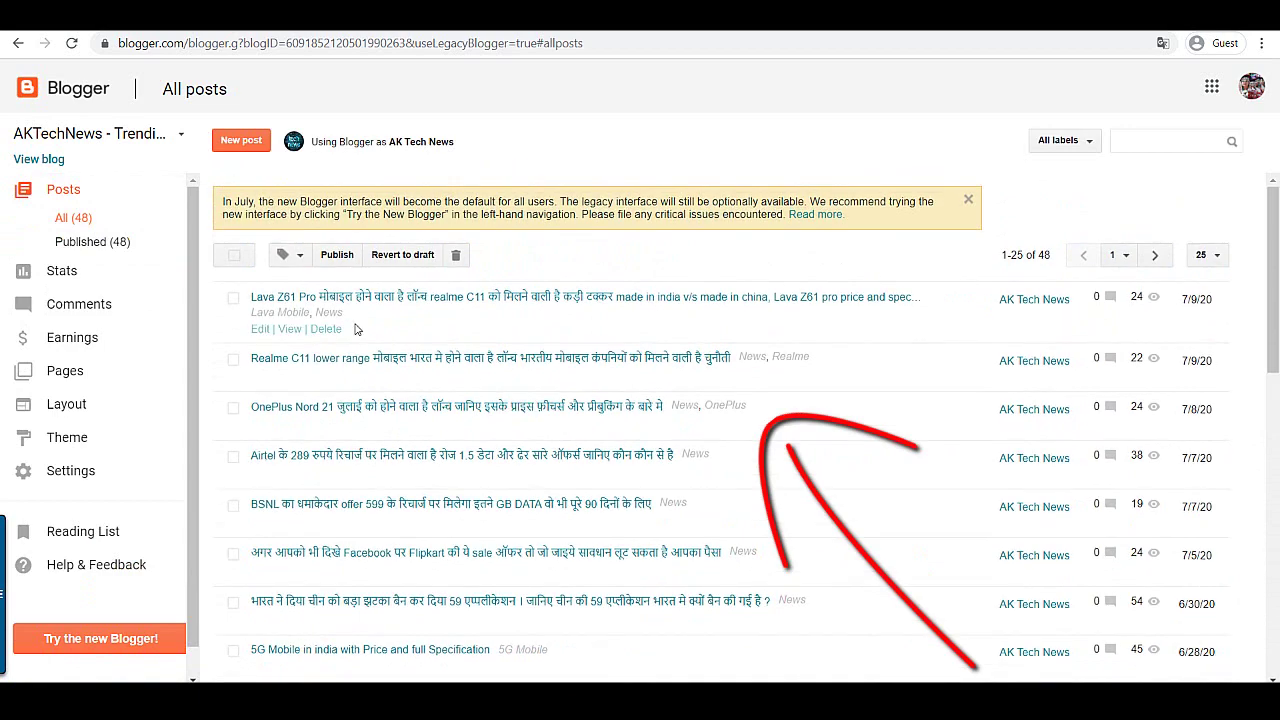
scroll(357, 322, down, 8)
scroll(633, 378, down, 1)
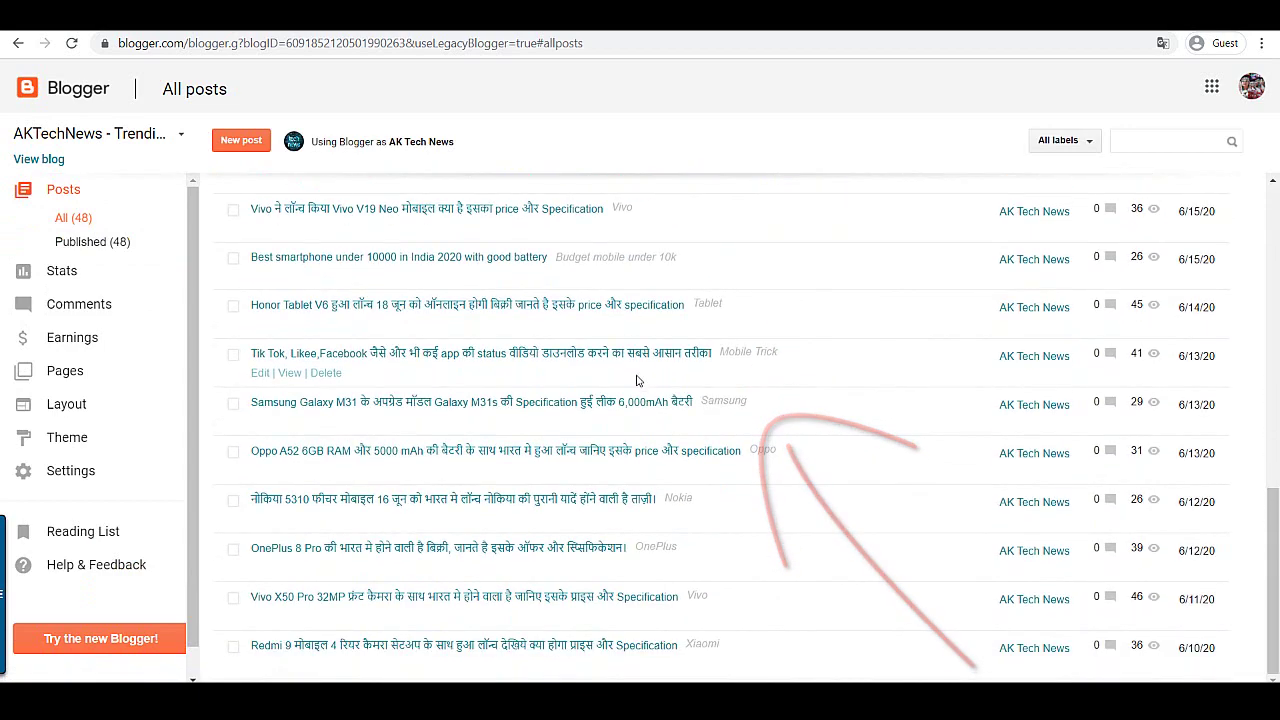
scroll(745, 455, up, 4)
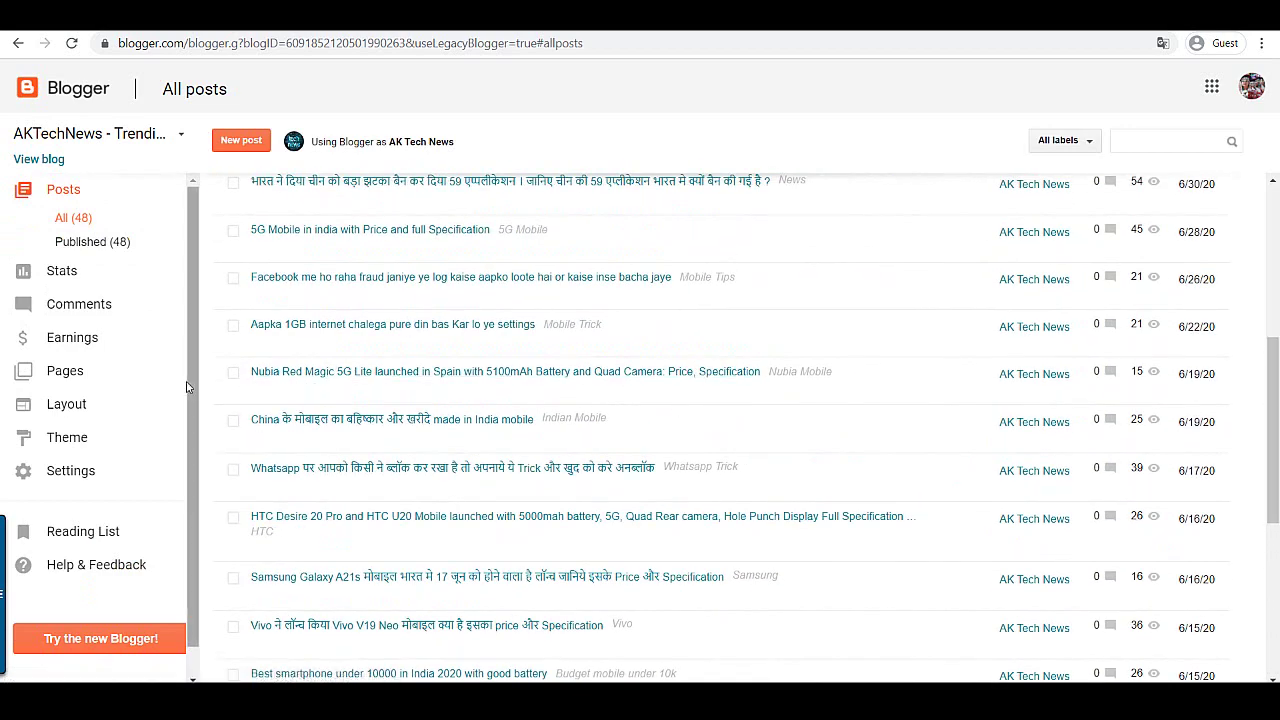
Step: Open the custom robots header tags in the blog's search preferences and examine the options for each page type
click(70, 470)
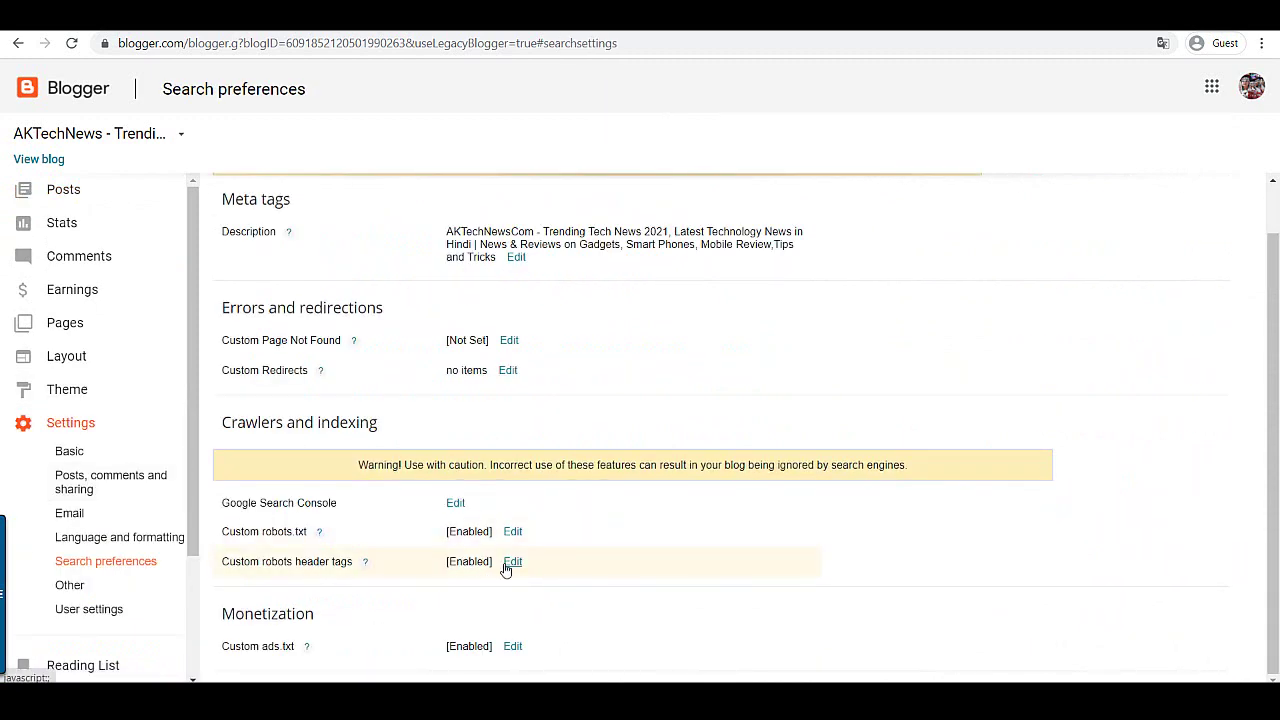
click(510, 562)
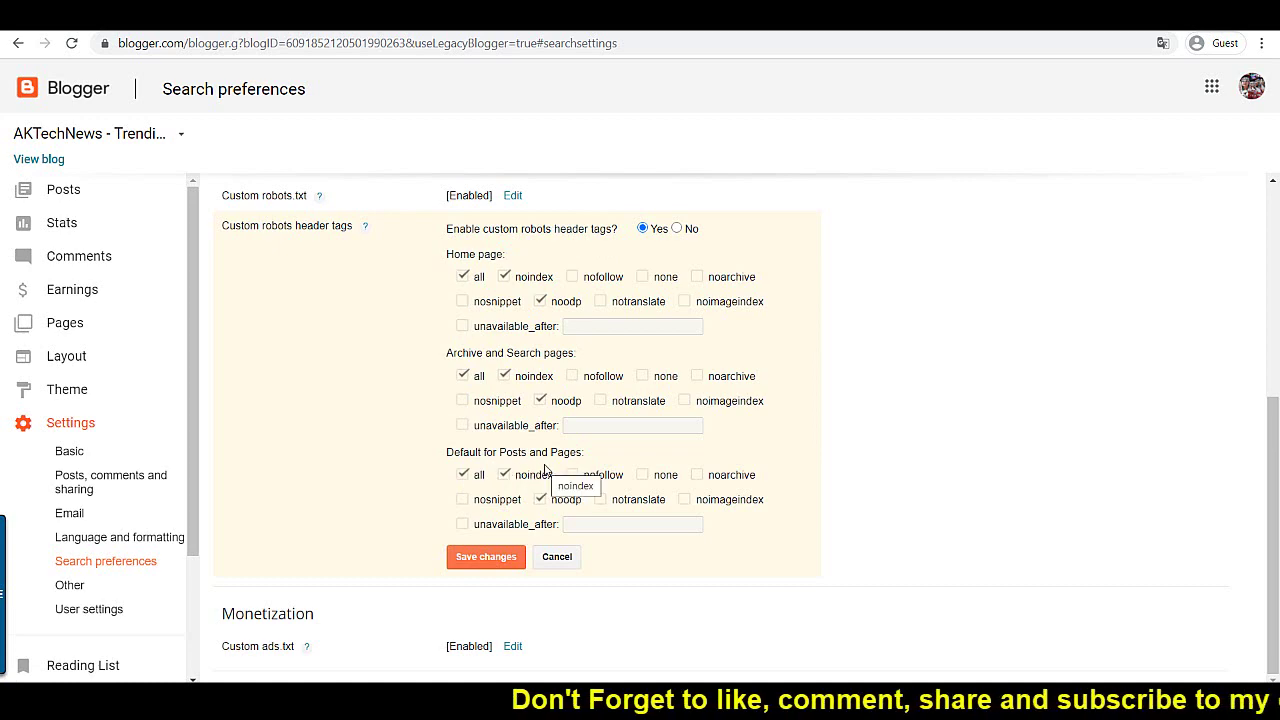
scroll(455, 405, up, 3)
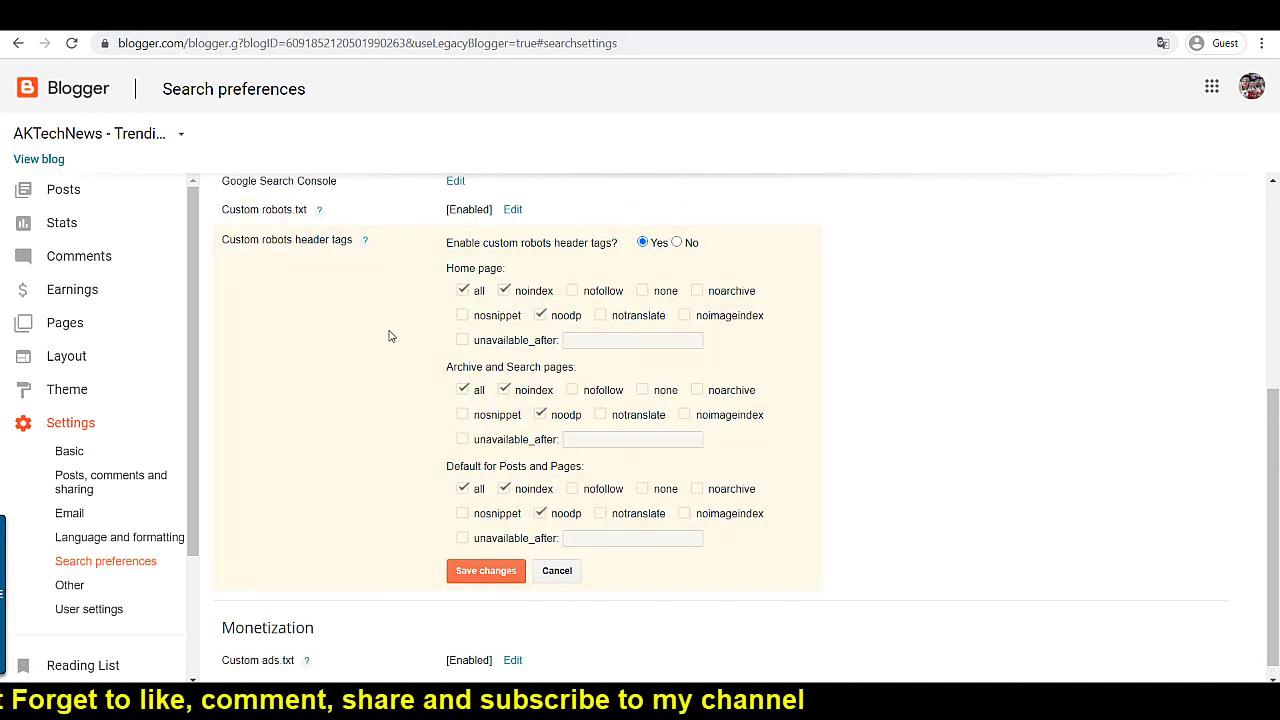
Step: Open Google Search Console from the blog's crawler settings and look over the site's performance and coverage overview
click(455, 418)
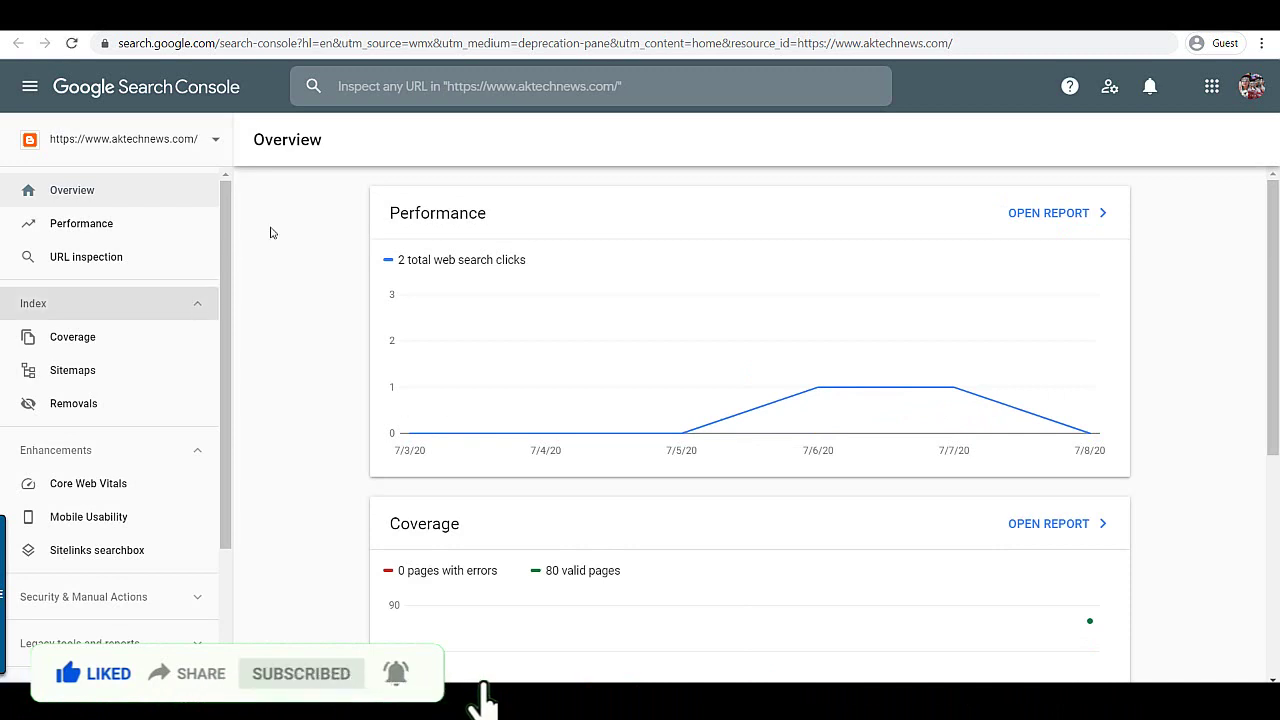
scroll(500, 300, down, 4)
scroll(505, 310, up, 3)
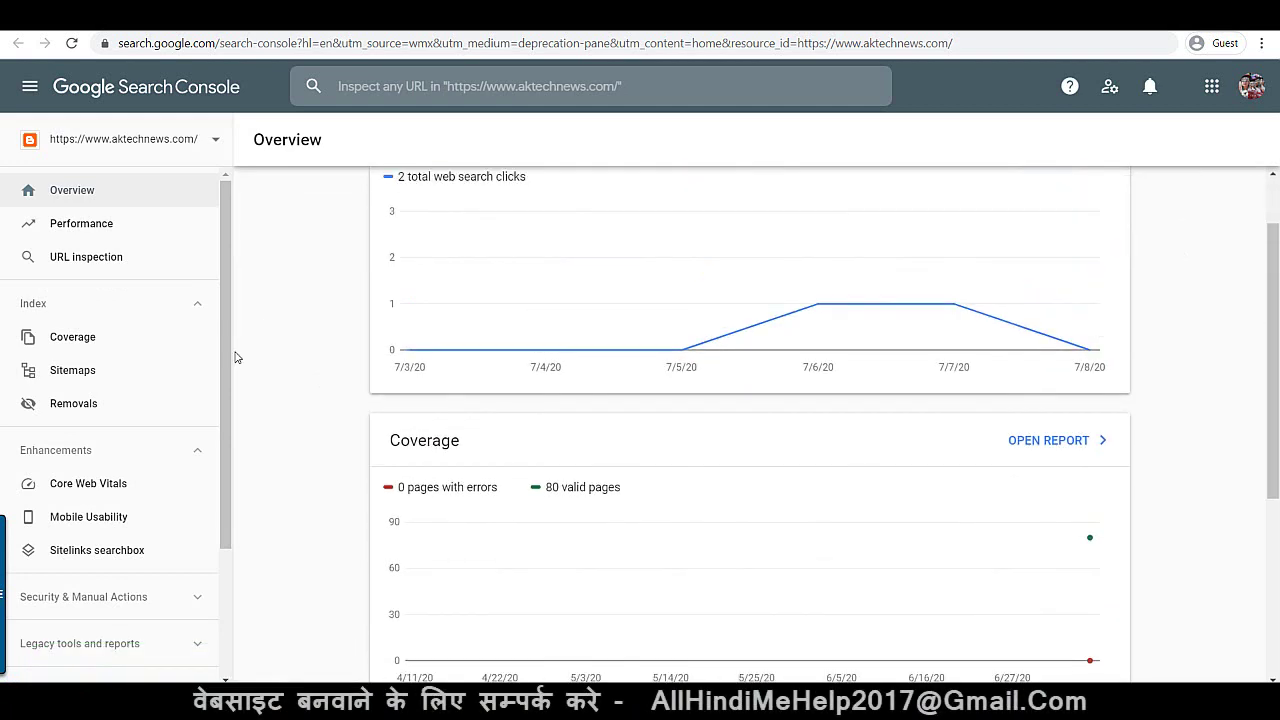
Step: Open the submitted /sitemap.xml in Search Console and view its index coverage report
click(97, 390)
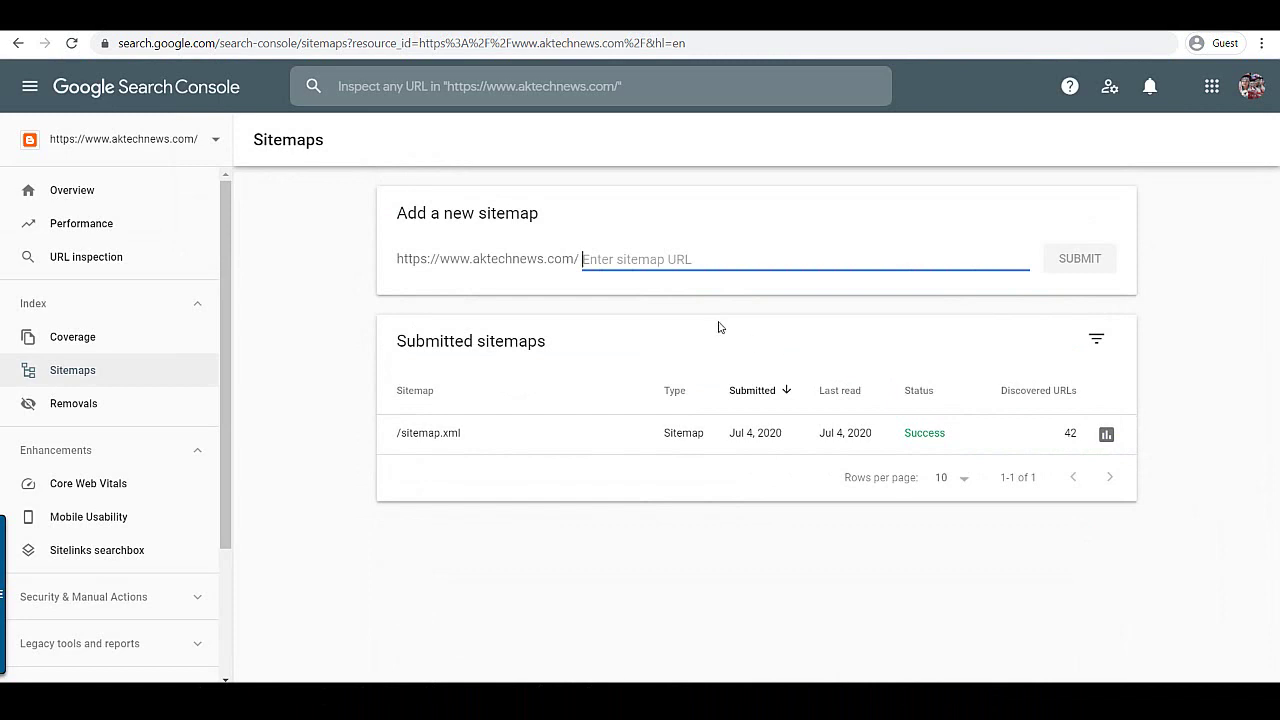
click(1068, 436)
click(1053, 237)
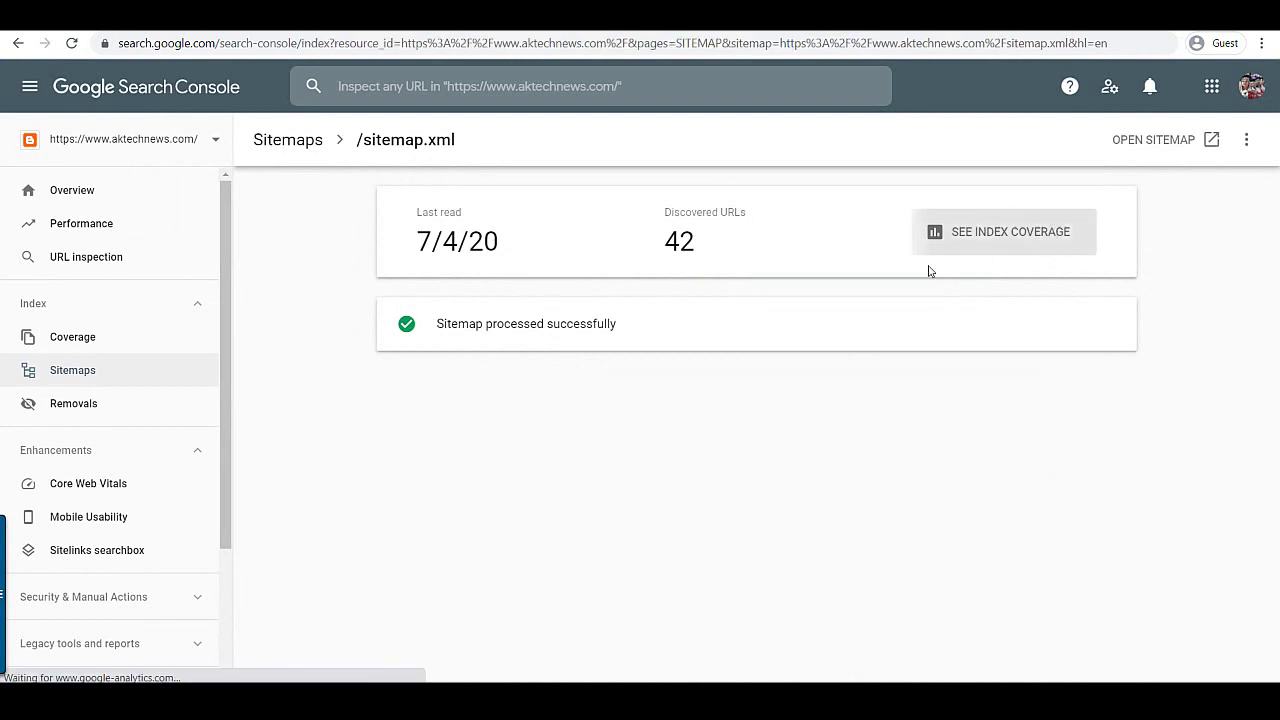
scroll(985, 316, down, 1)
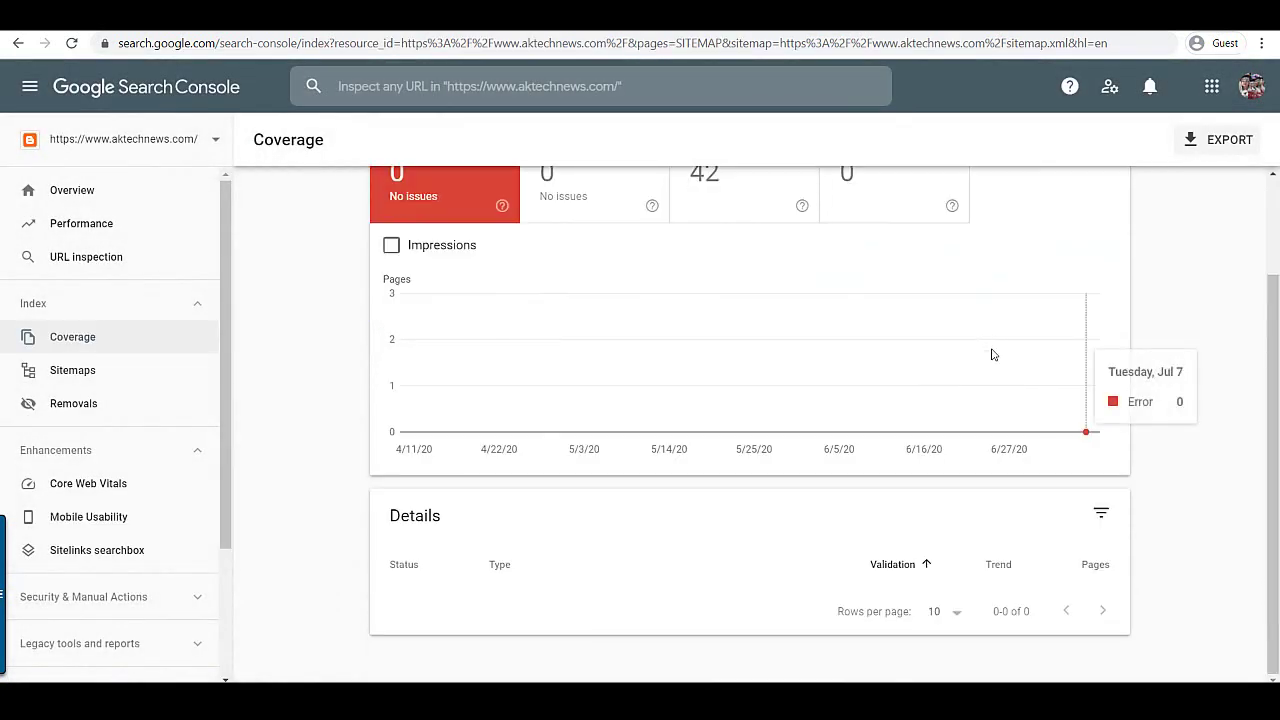
scroll(954, 557, up, 2)
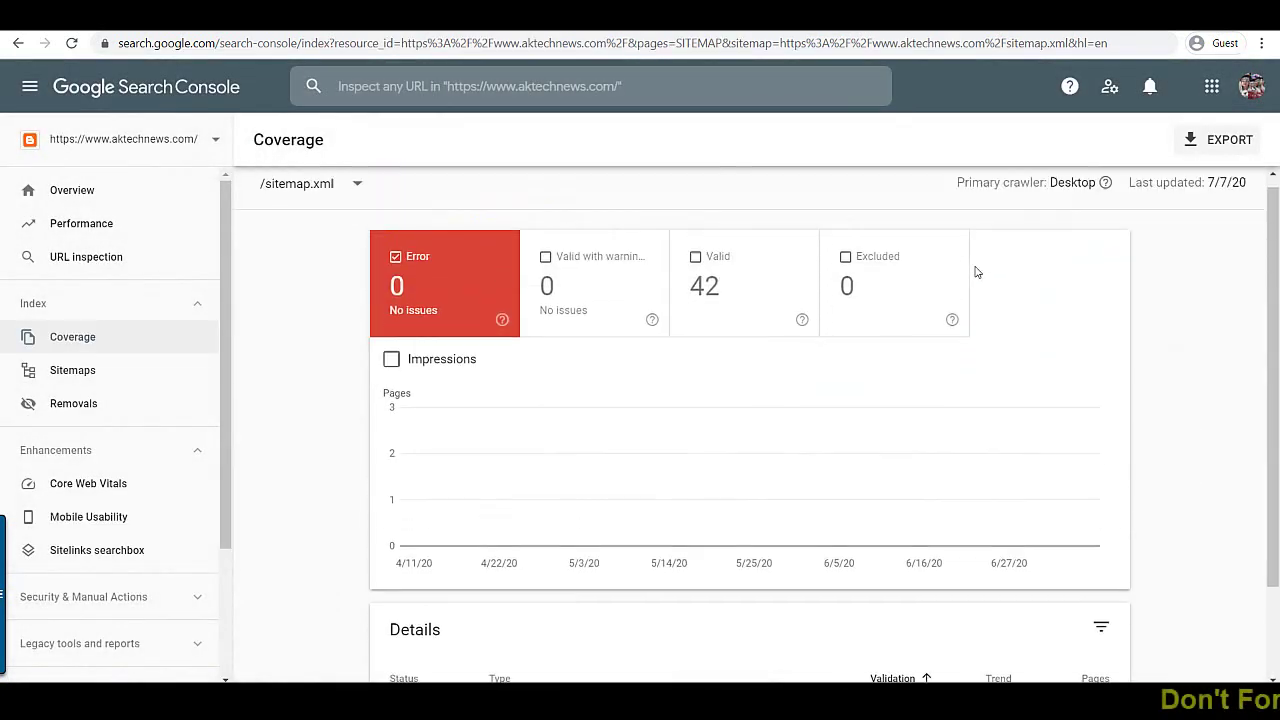
Step: Include valid pages in the sitemap's coverage report and examine the "Submitted and indexed" URLs
click(705, 297)
scroll(995, 500, down, 2)
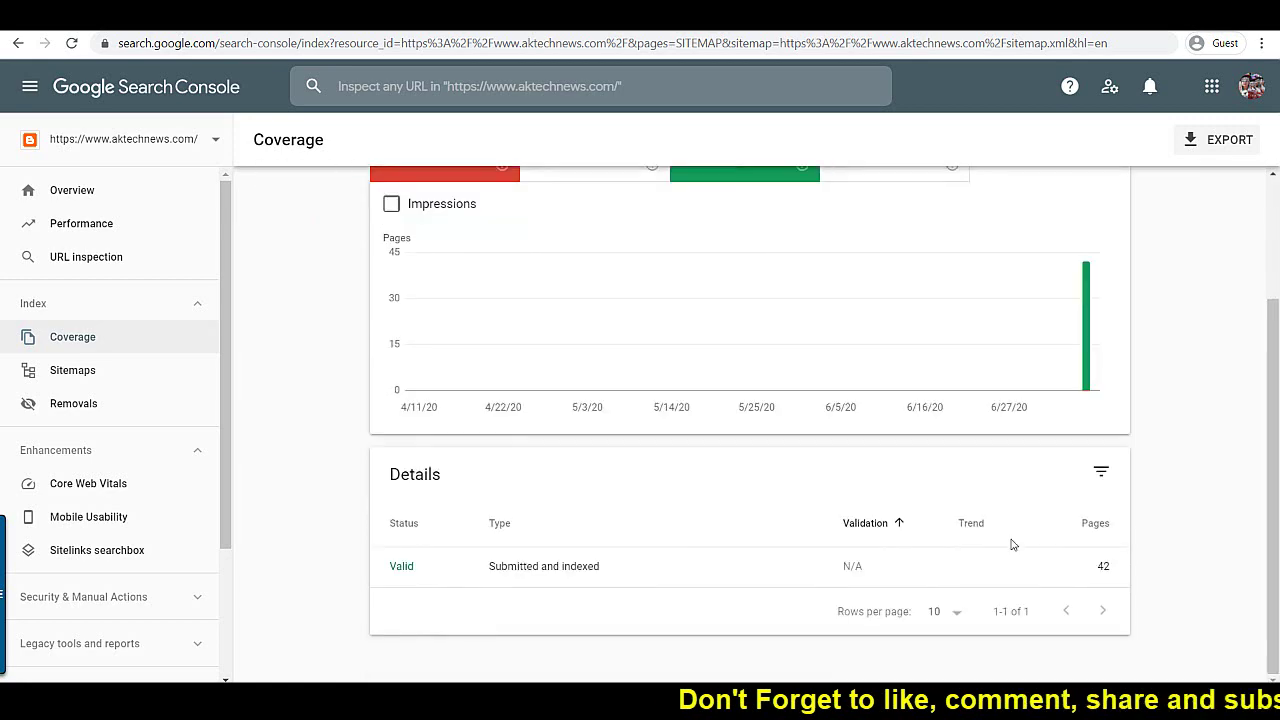
click(548, 571)
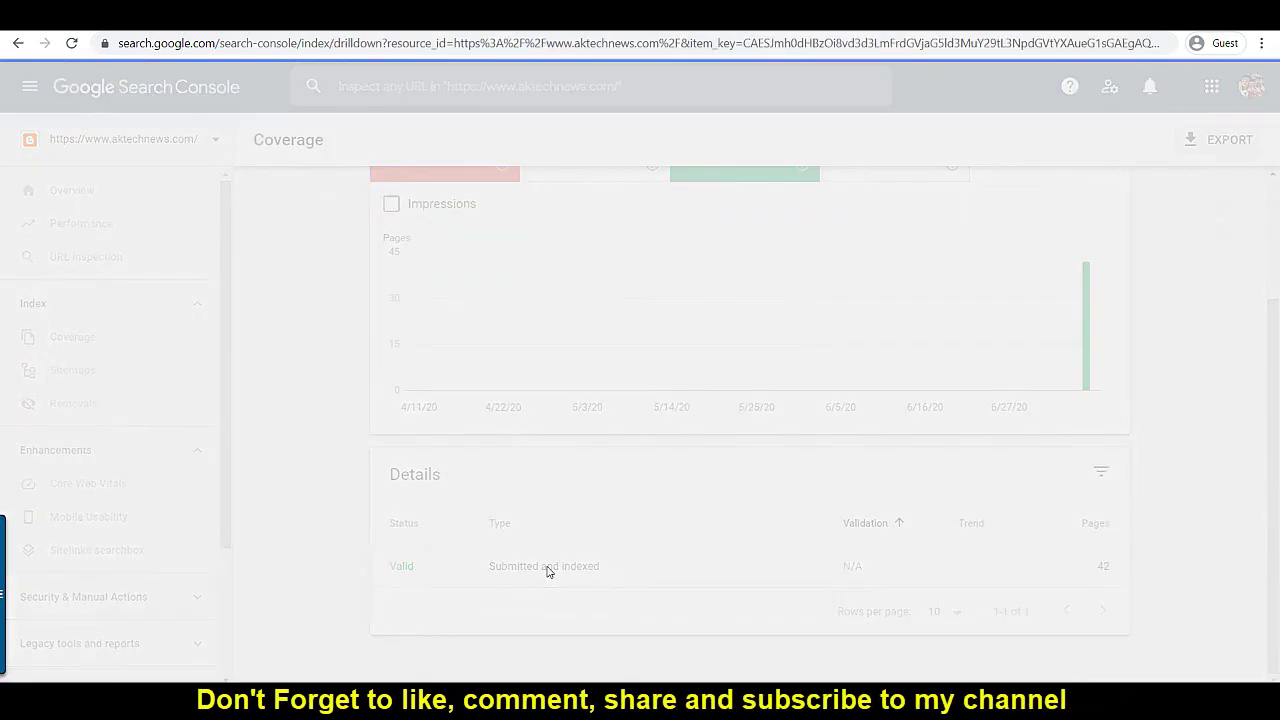
scroll(810, 375, down, 6)
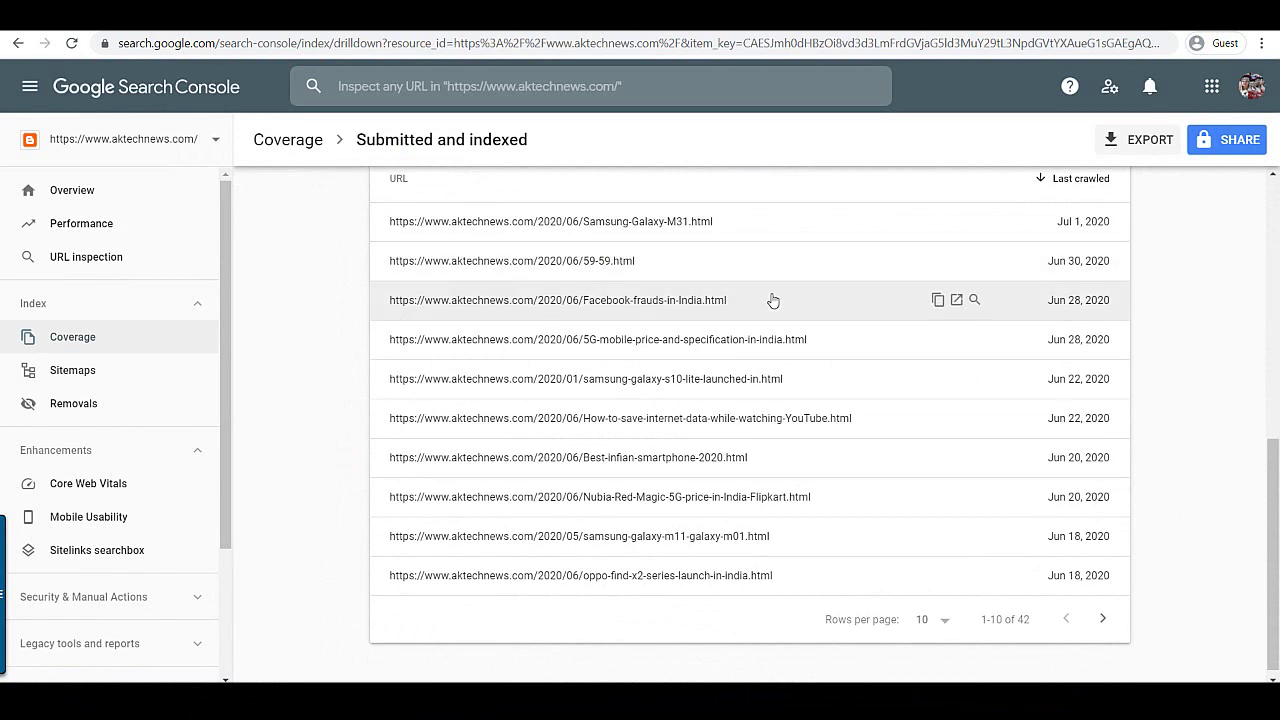
Step: Copy the indexed Facebook-frauds-in-India.html URL, search Google for it in a new tab, and close that tab
drag(774, 300, 435, 300)
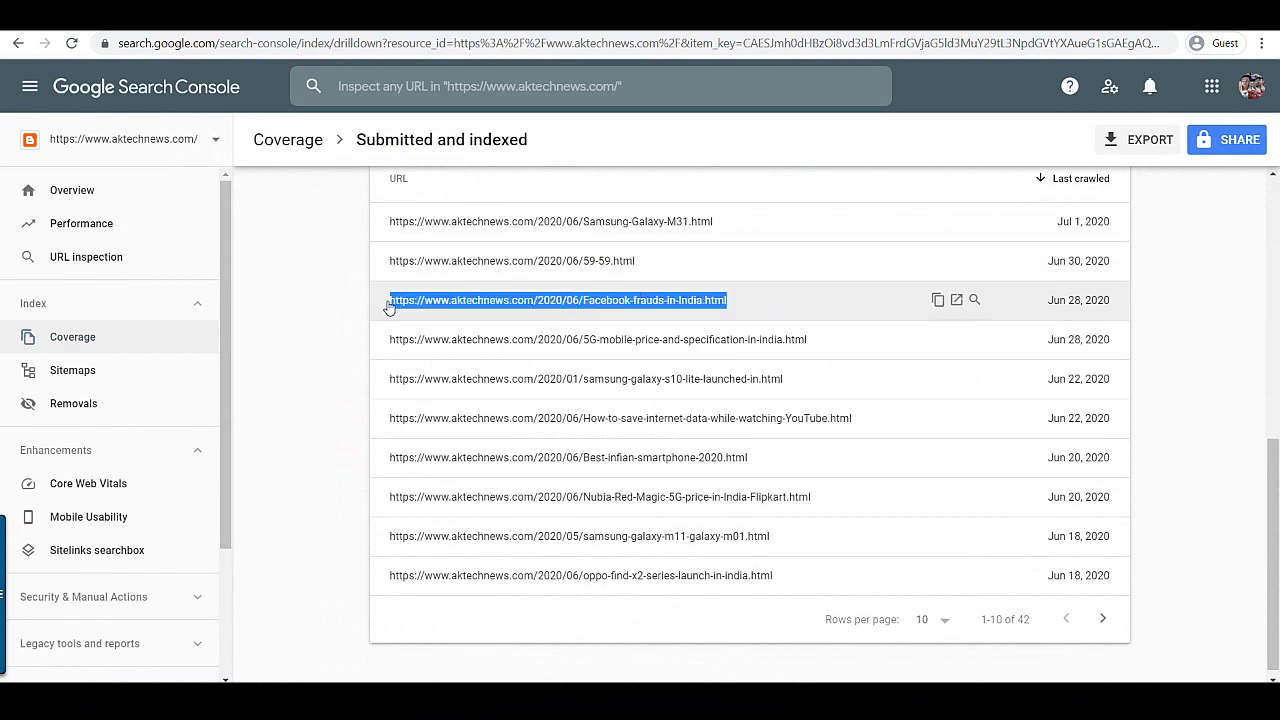
right_click(413, 302)
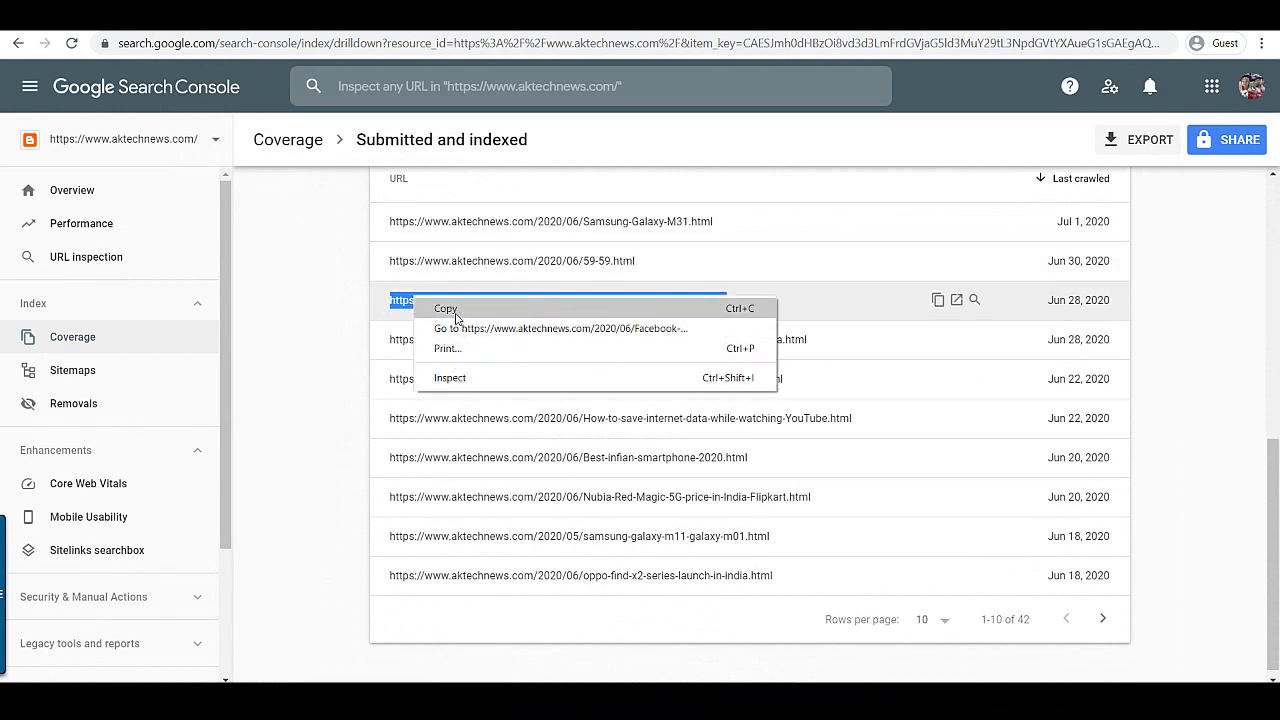
click(455, 318)
key(ctrl+t)
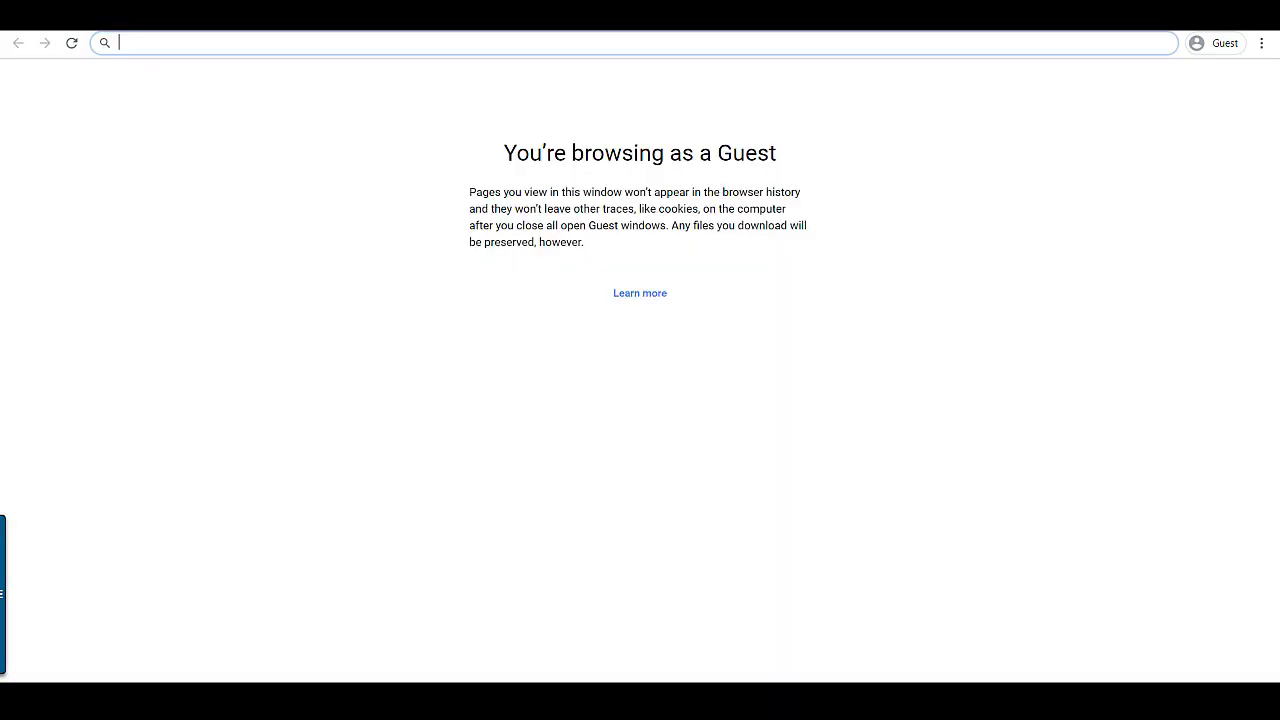
key(ctrl+v)
key(Return)
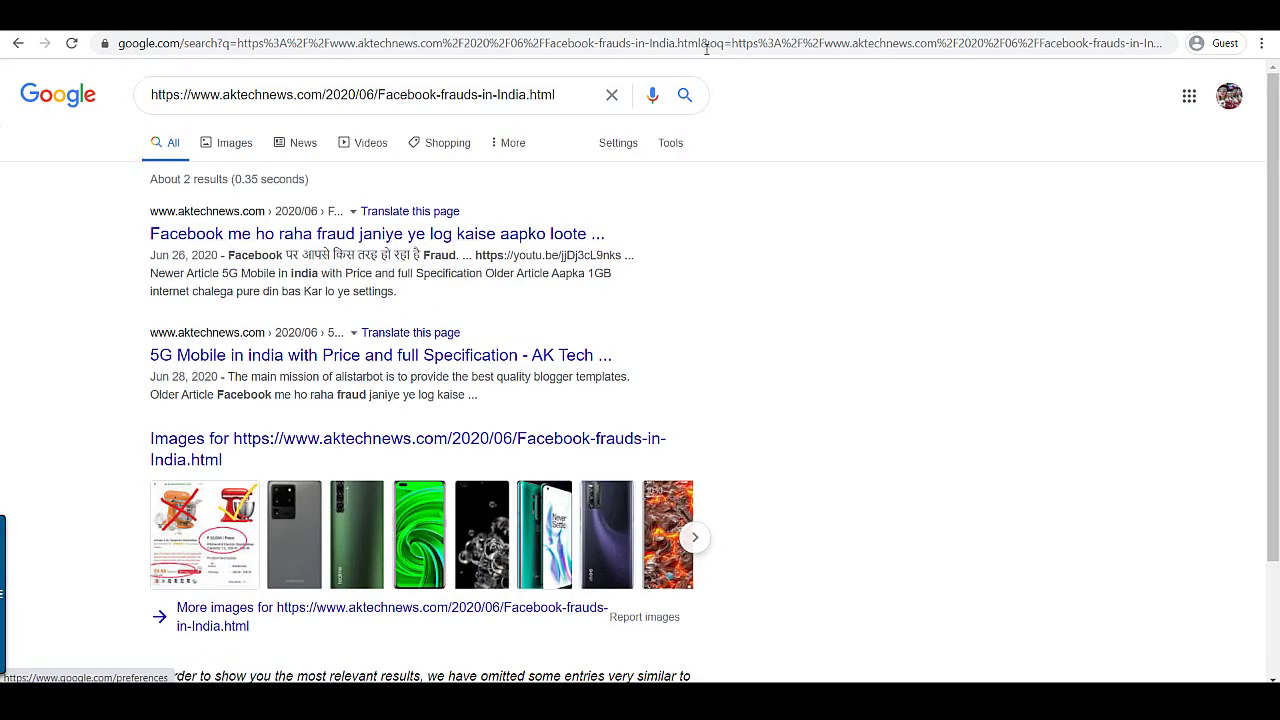
key(ctrl+w)
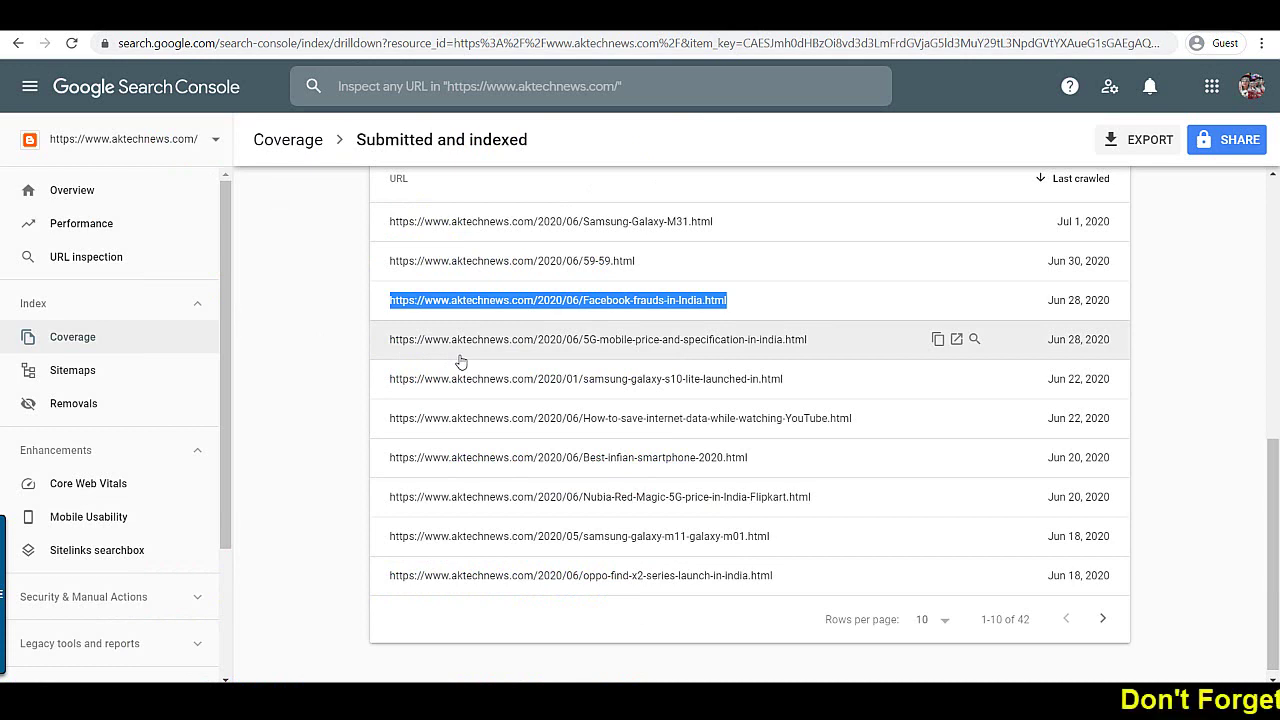
Step: Switch to Blogger and copy the view link of the newest post, about the Lava Z61 Pro, from the posts list
scroll(431, 342, up, 1)
scroll(431, 342, up, 2)
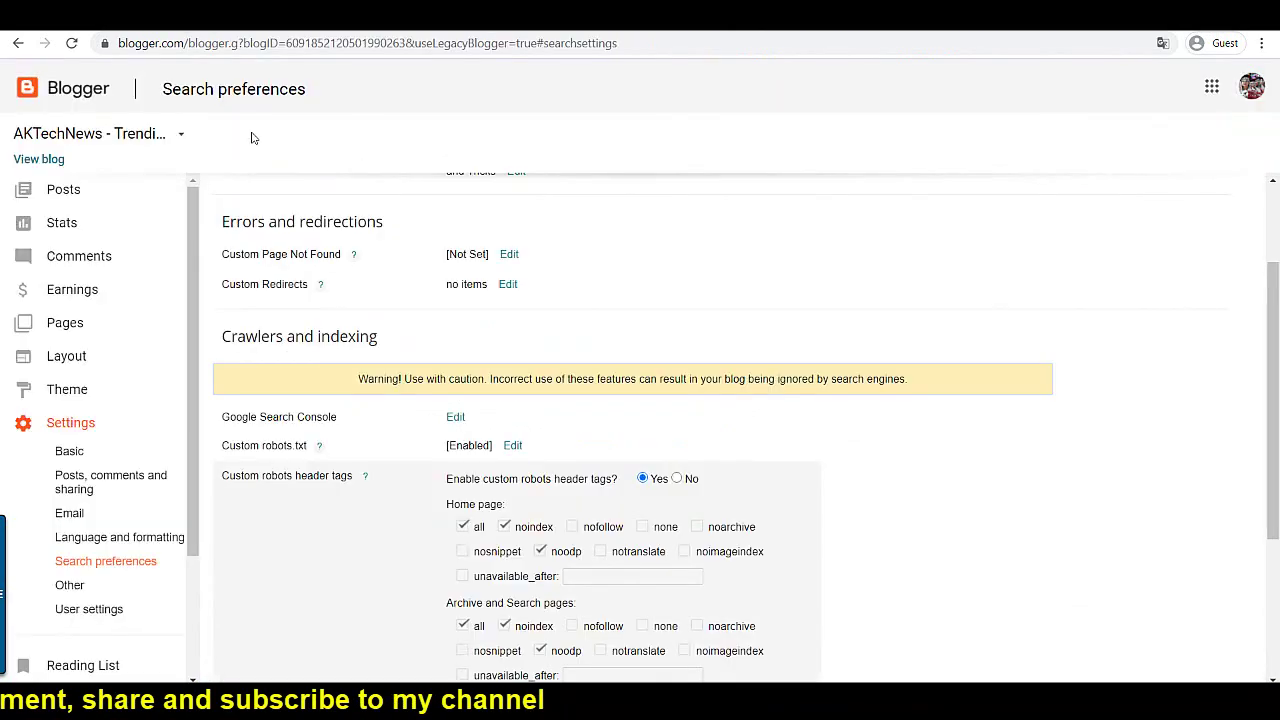
click(111, 189)
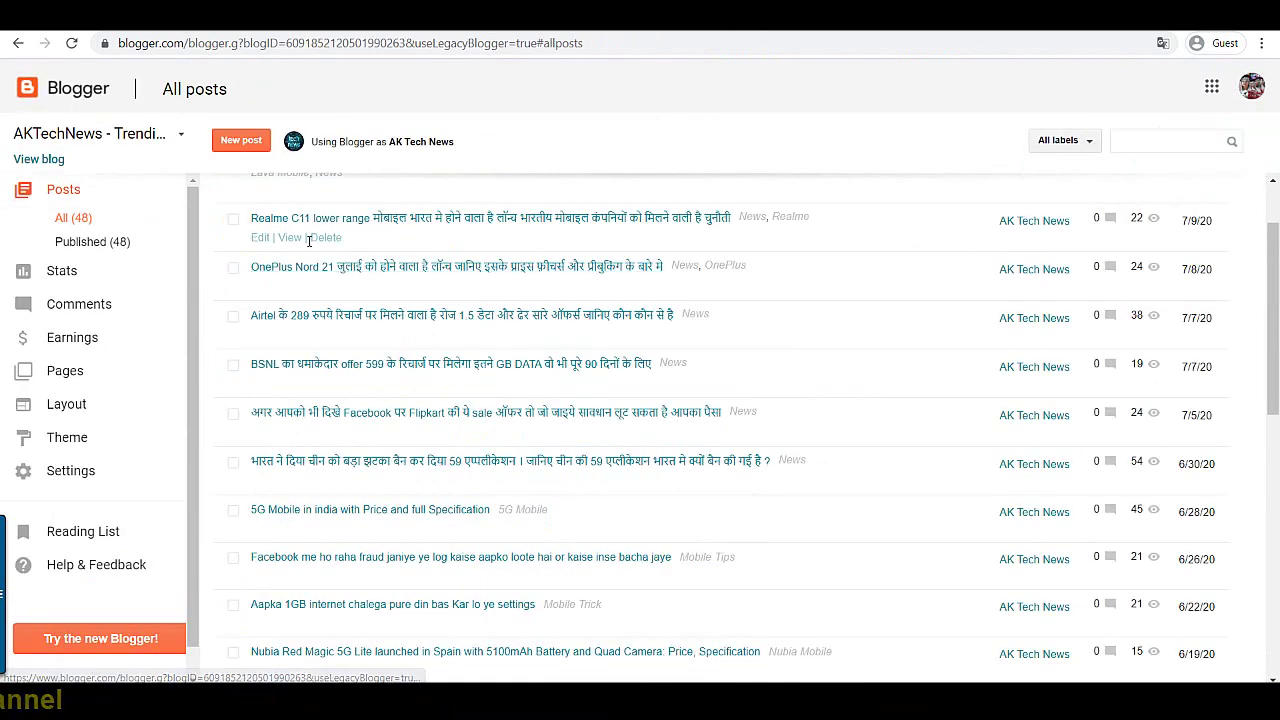
scroll(283, 268, up, 2)
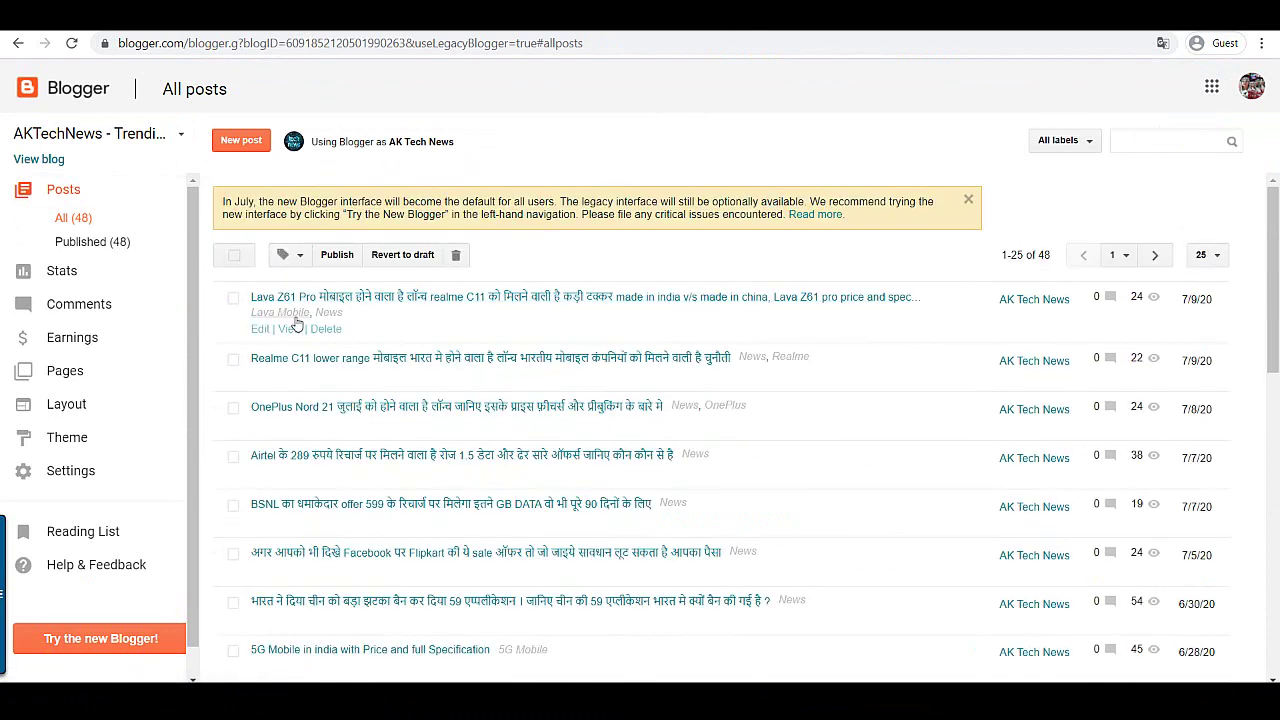
right_click(290, 326)
click(345, 427)
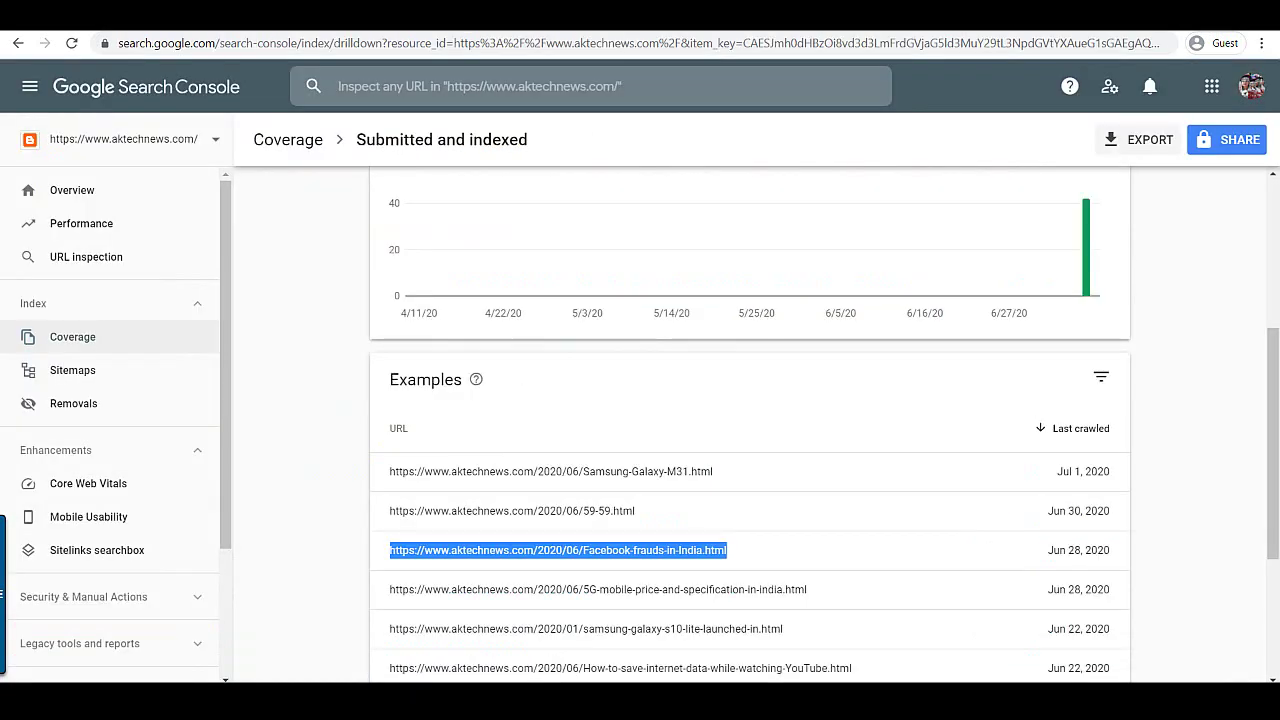
Step: Inspect the copied lava-z61-pro-realme-c11-made-in-india.html URL in Search Console and read its indexing details
click(110, 266)
key(ctrl+v)
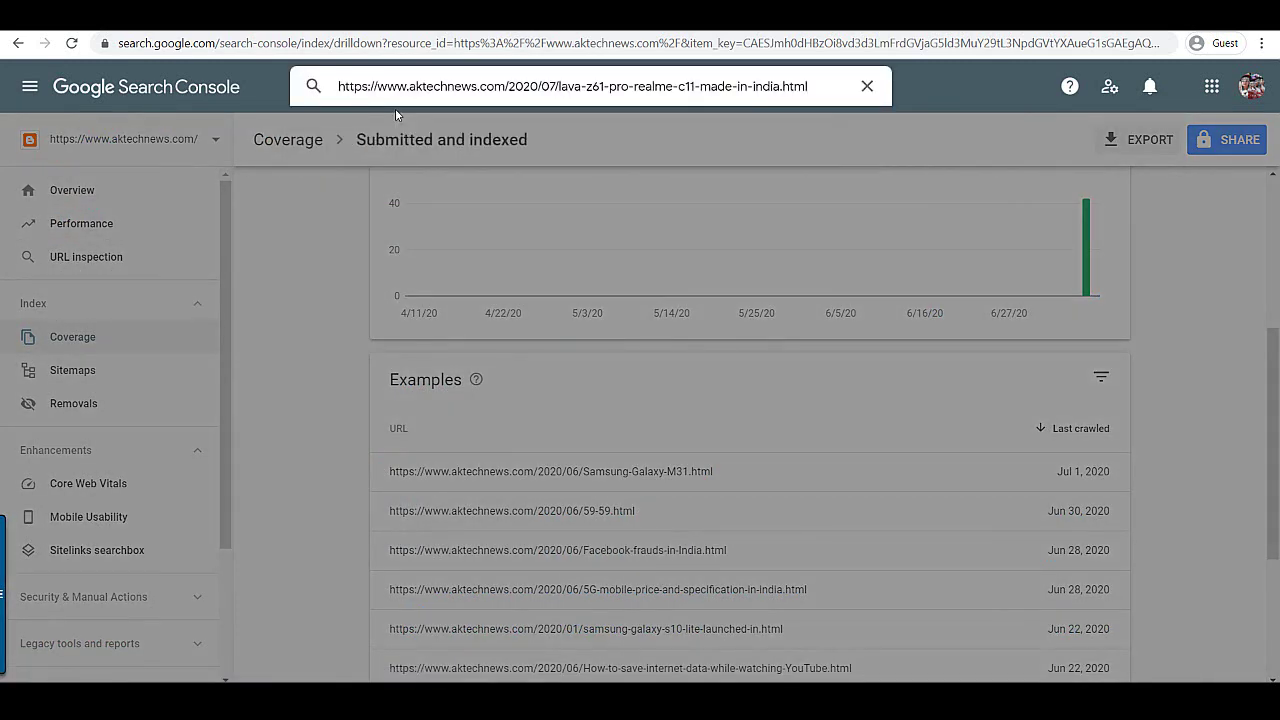
key(Return)
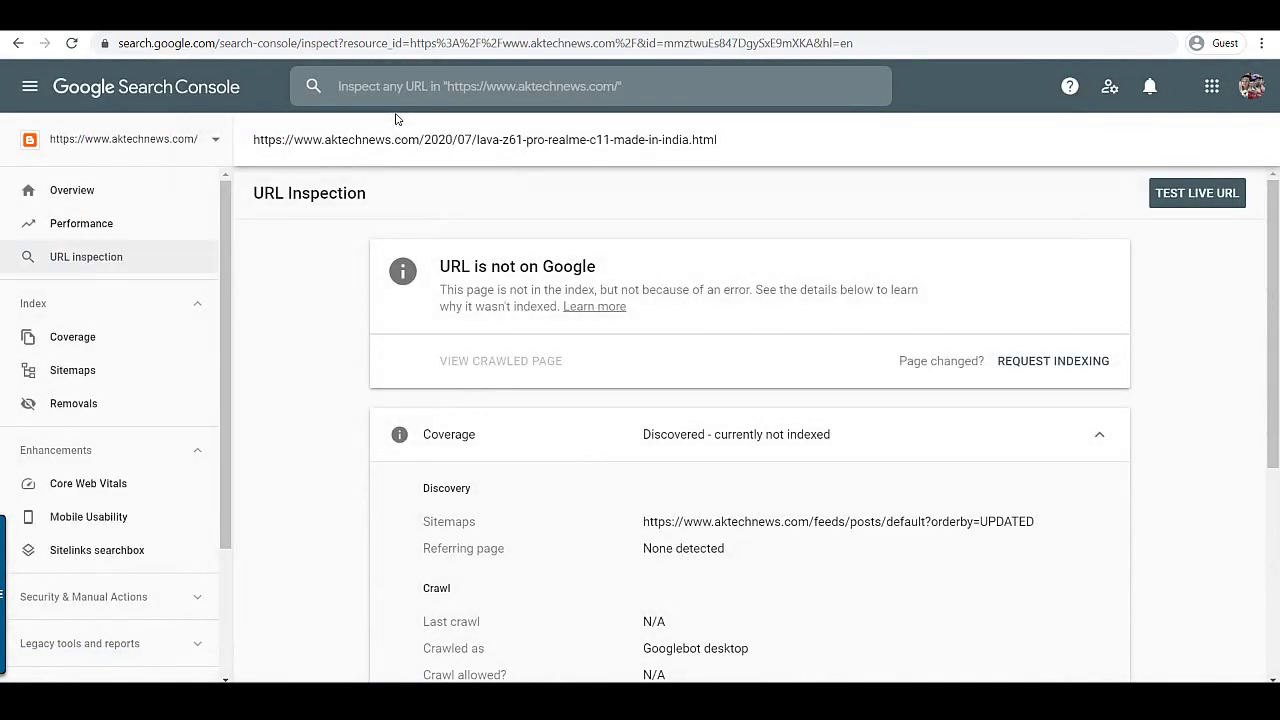
scroll(685, 317, down, 4)
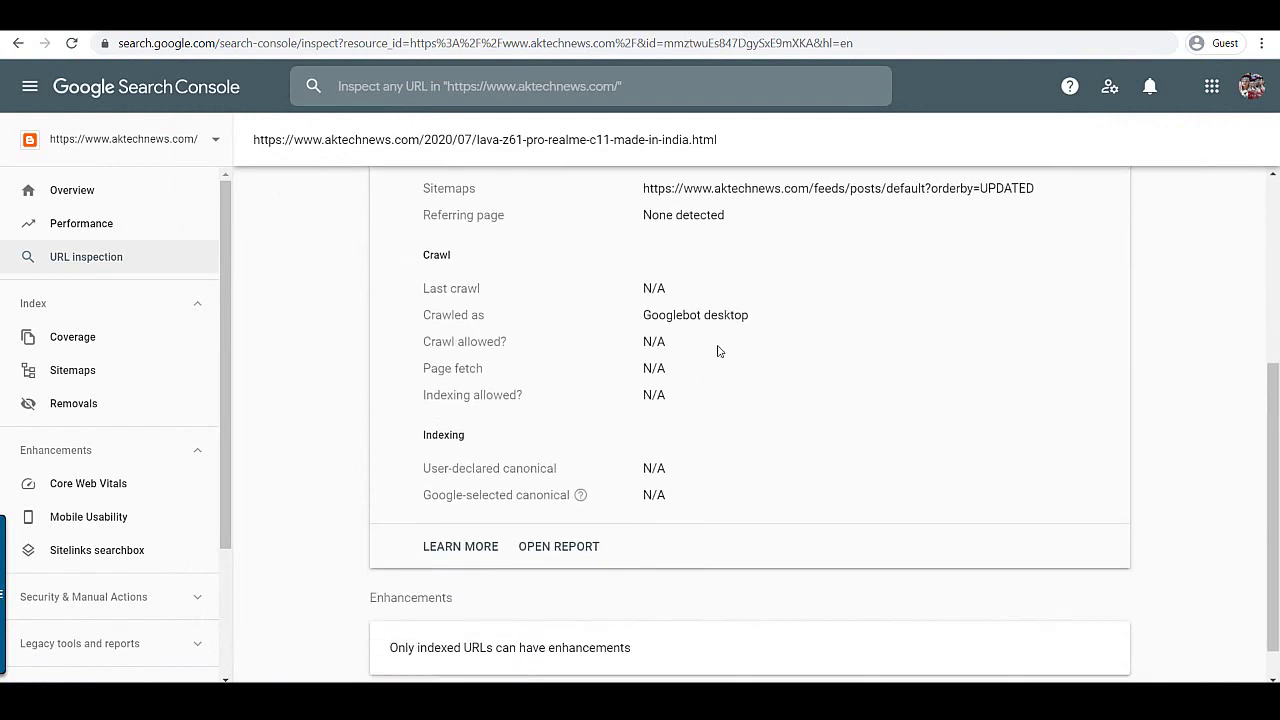
scroll(726, 288, up, 3)
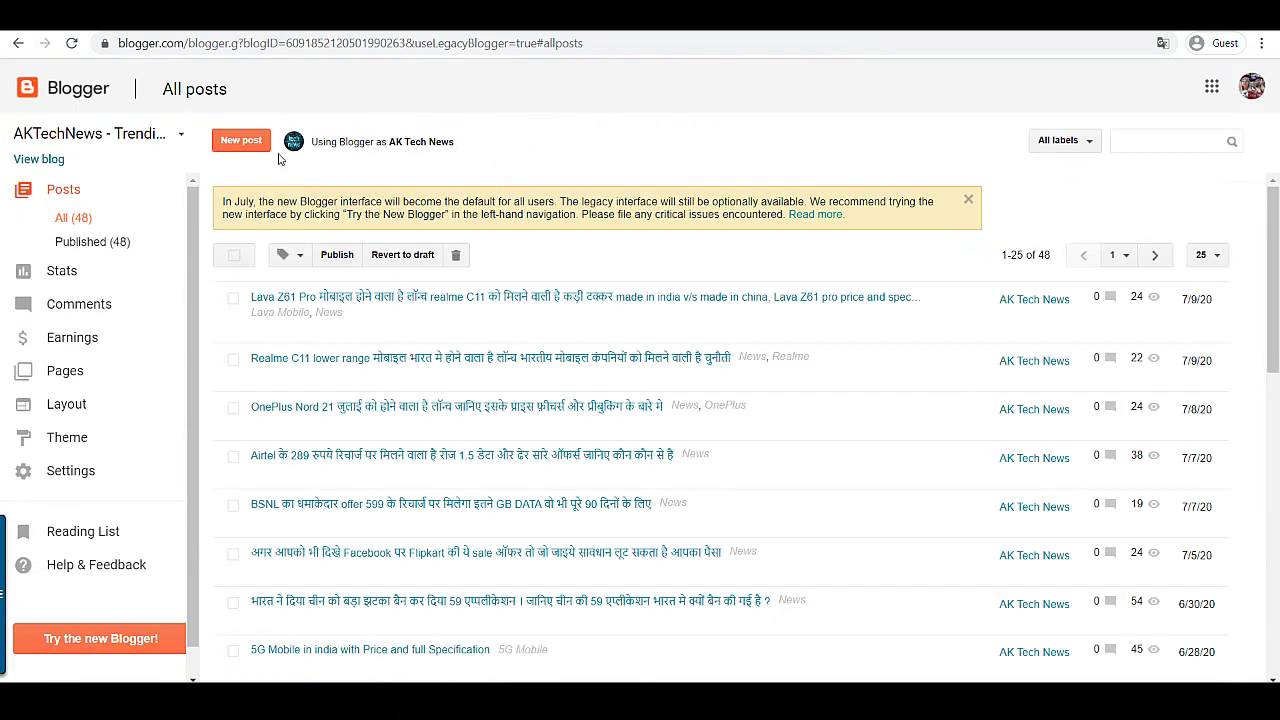
Step: Open the custom robots header tags for editing in the blog's search preferences
click(88, 470)
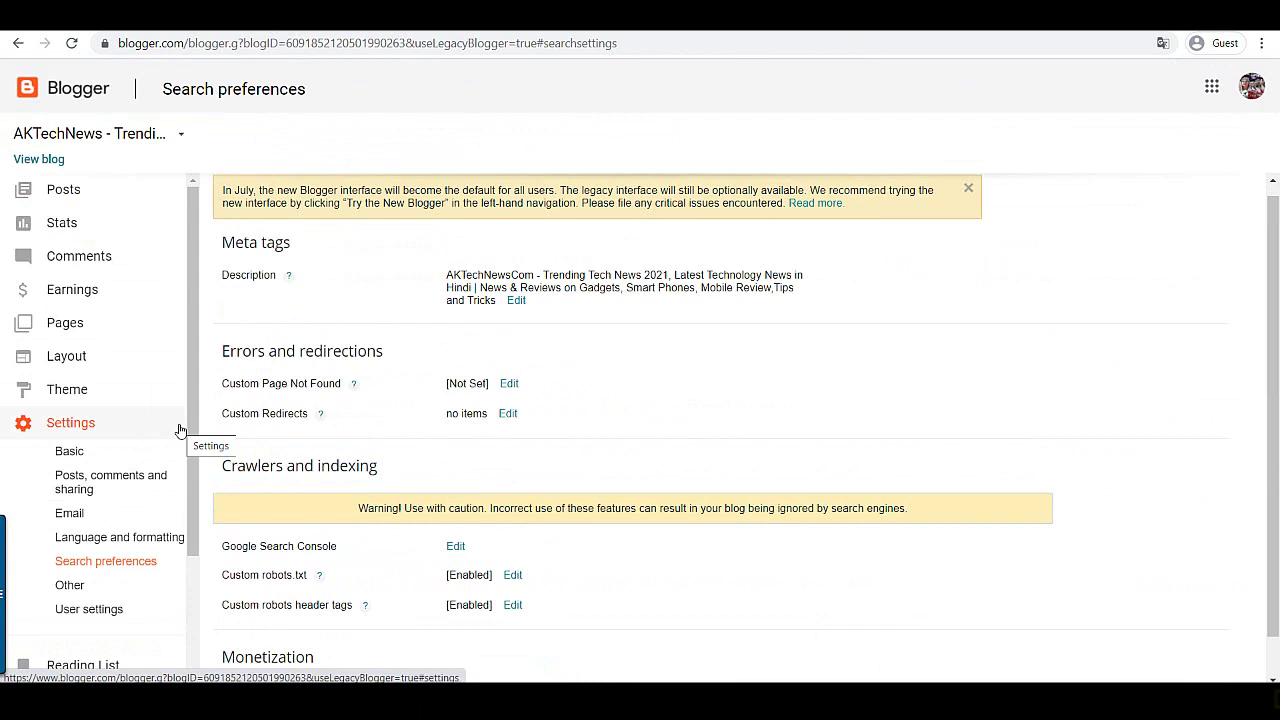
scroll(165, 450, down, 2)
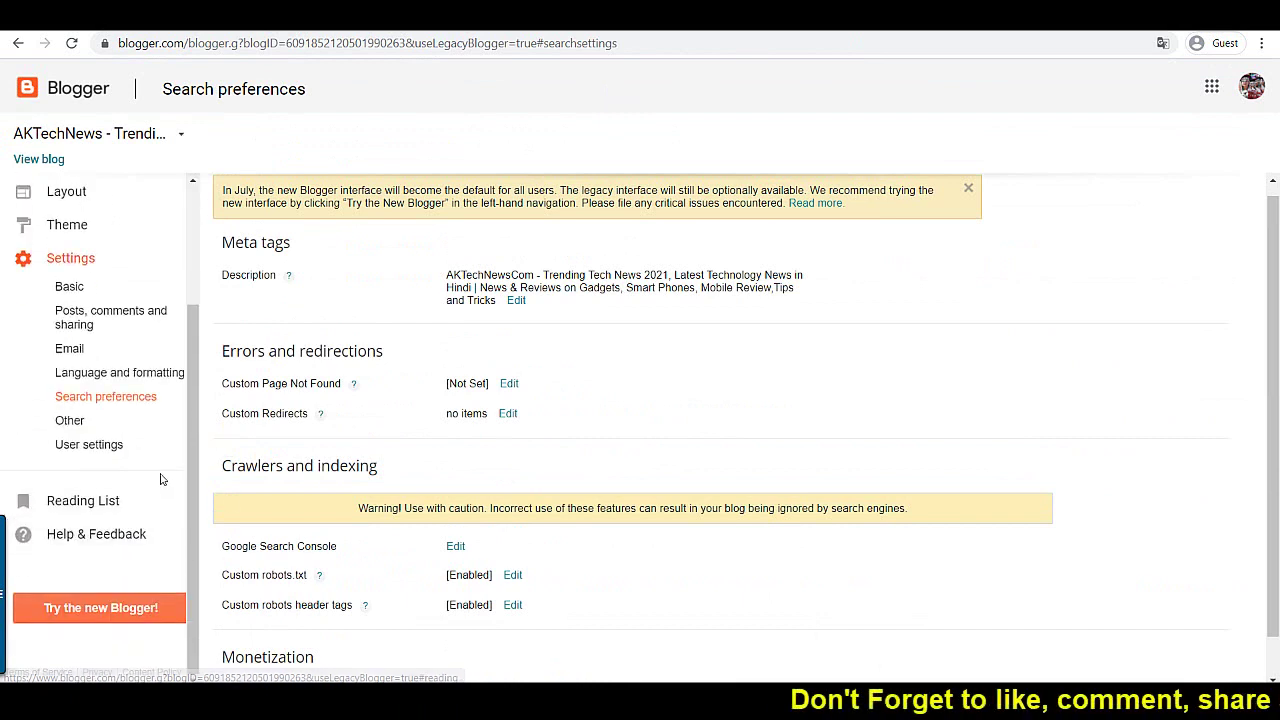
scroll(391, 531, down, 1)
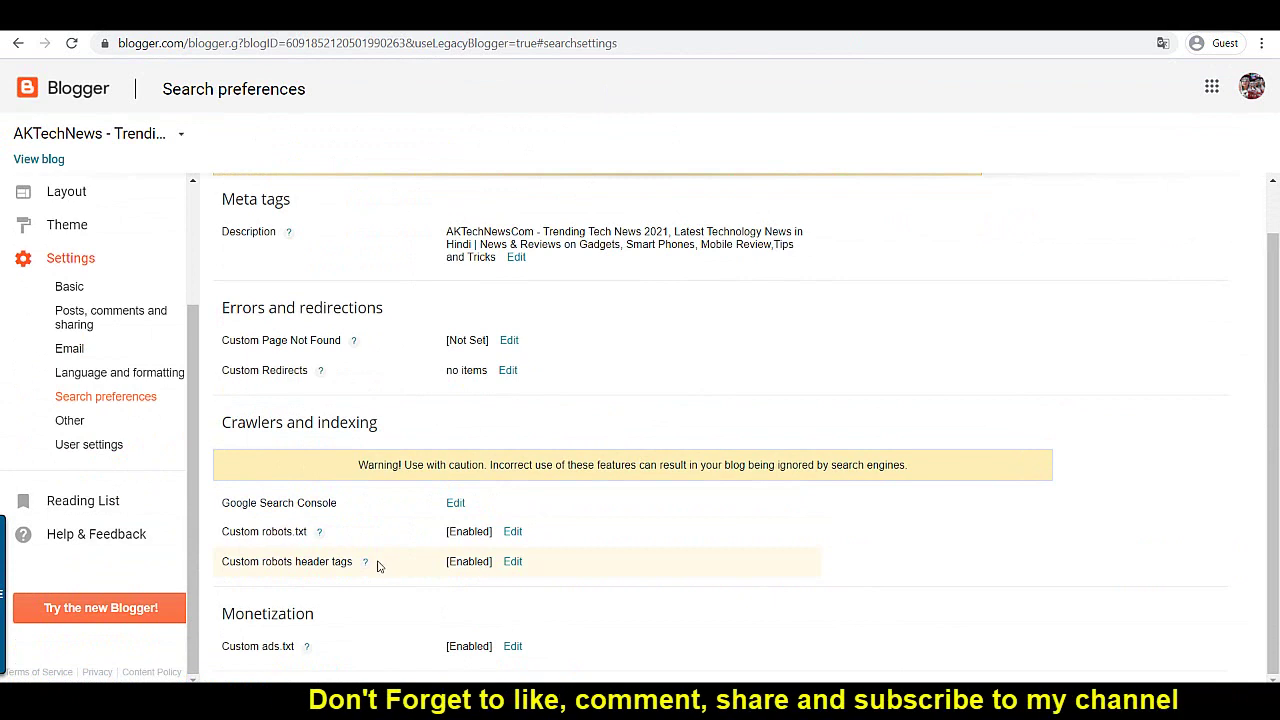
click(512, 562)
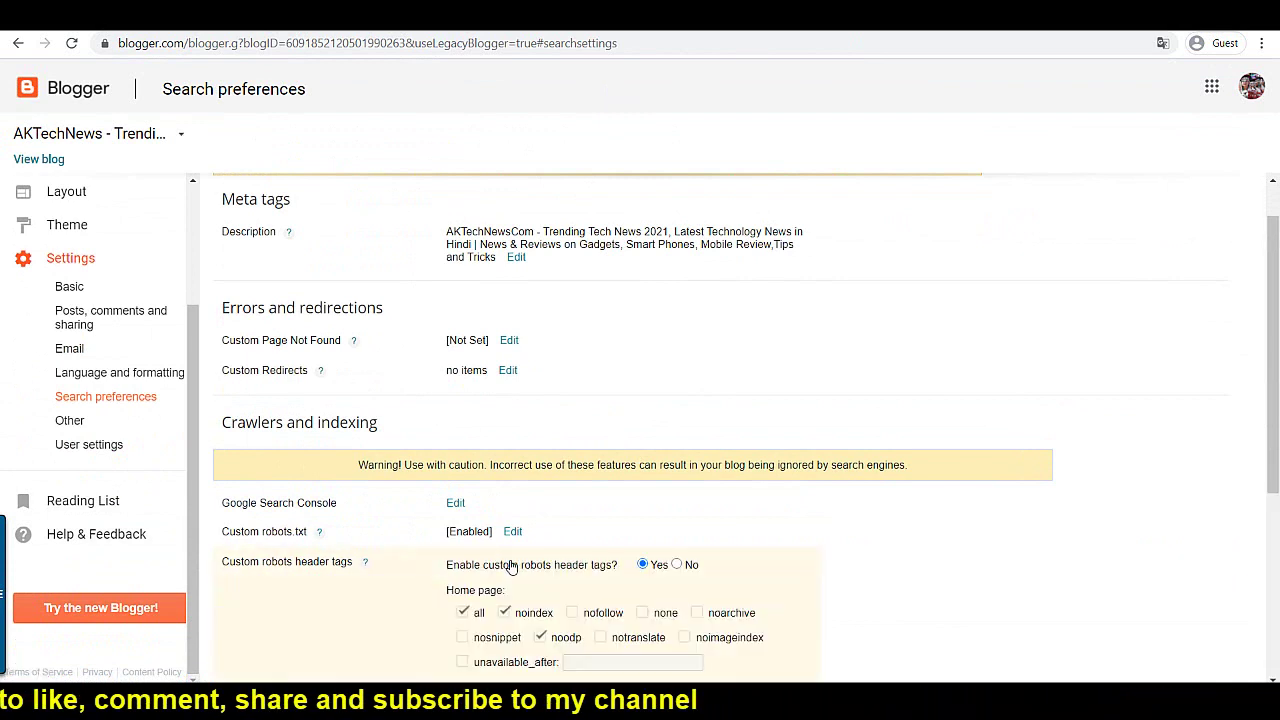
scroll(560, 550, down, 3)
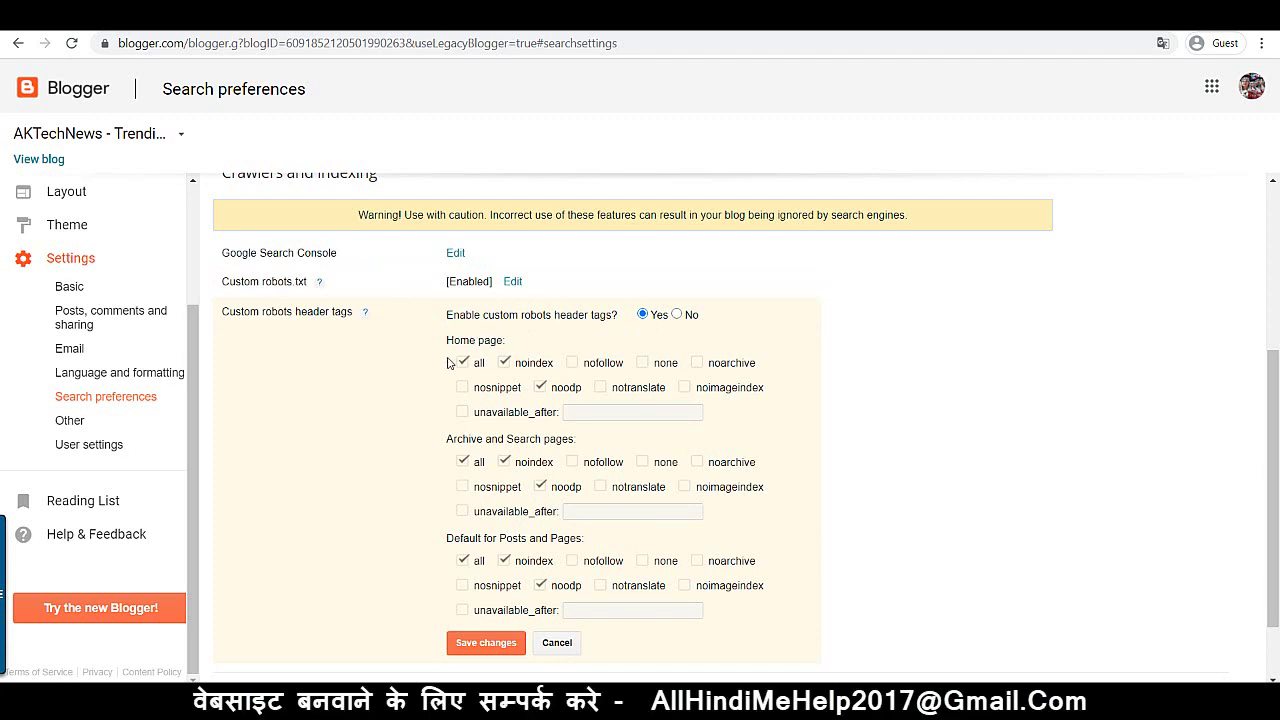
Step: Turn off noodp for the home page, all for archive and search pages, and noindex for posts and pages, and save the header tags
click(541, 388)
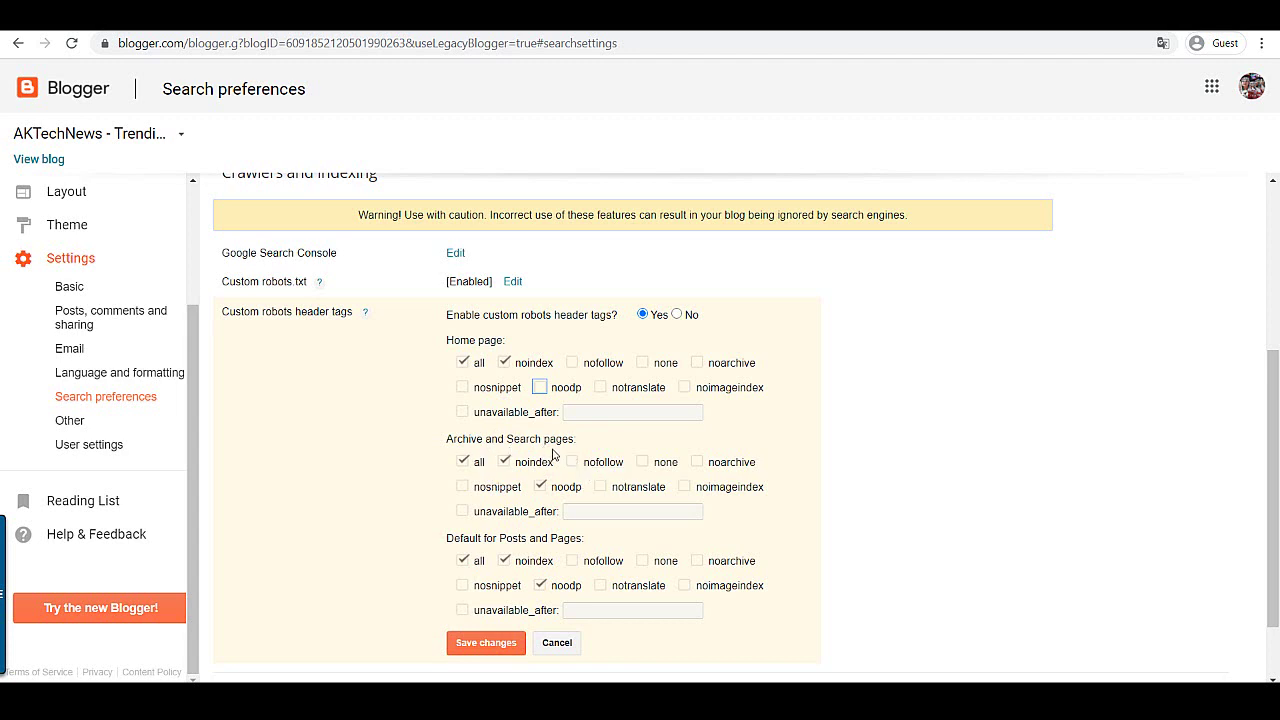
click(462, 461)
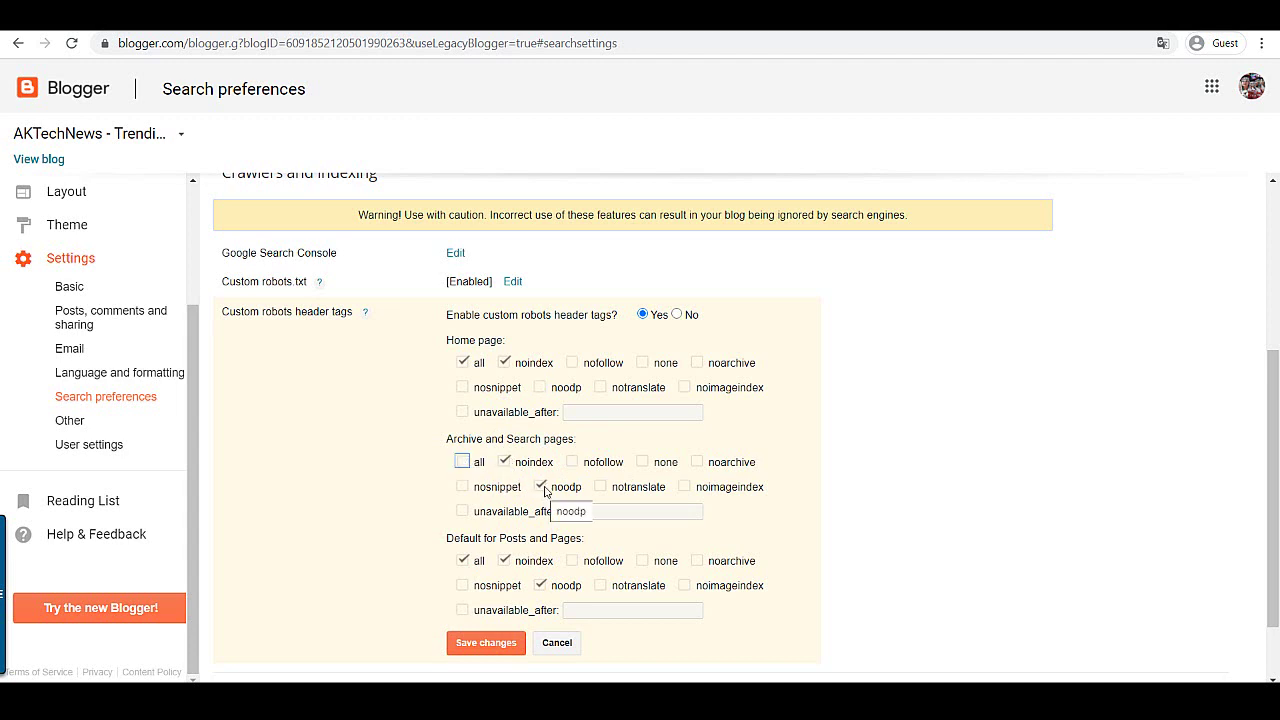
scroll(544, 492, down, 1)
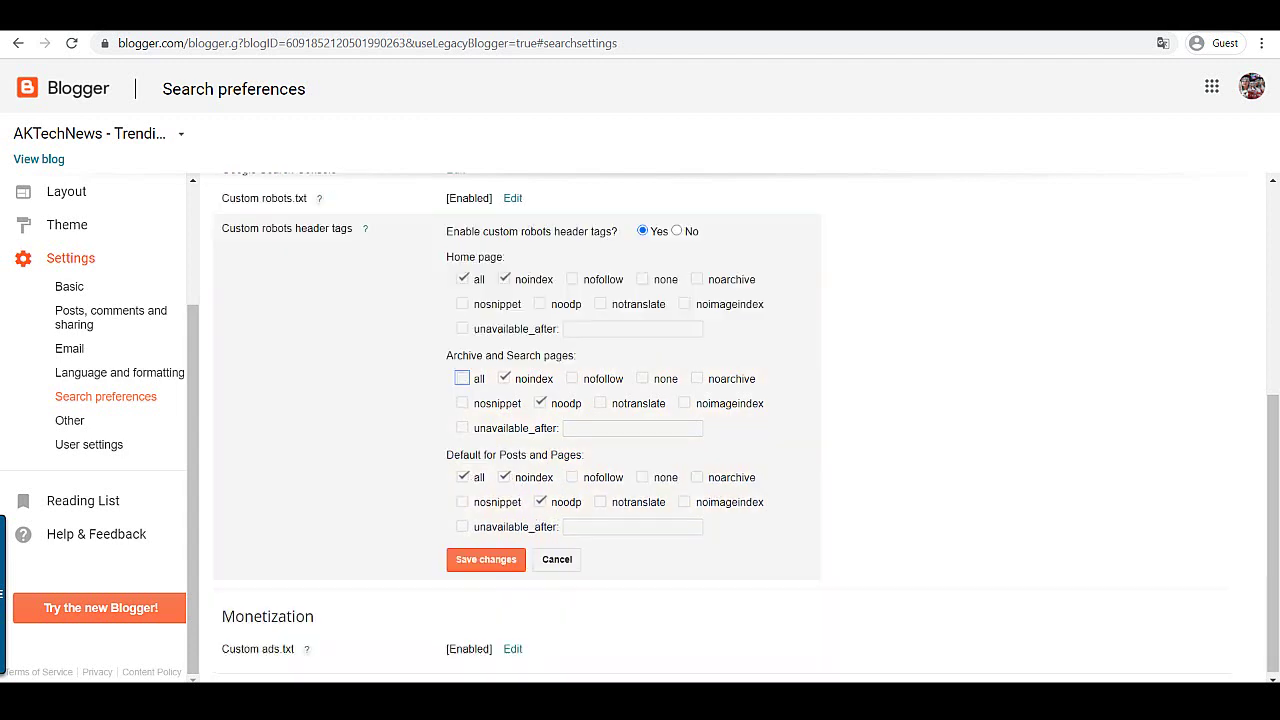
click(504, 478)
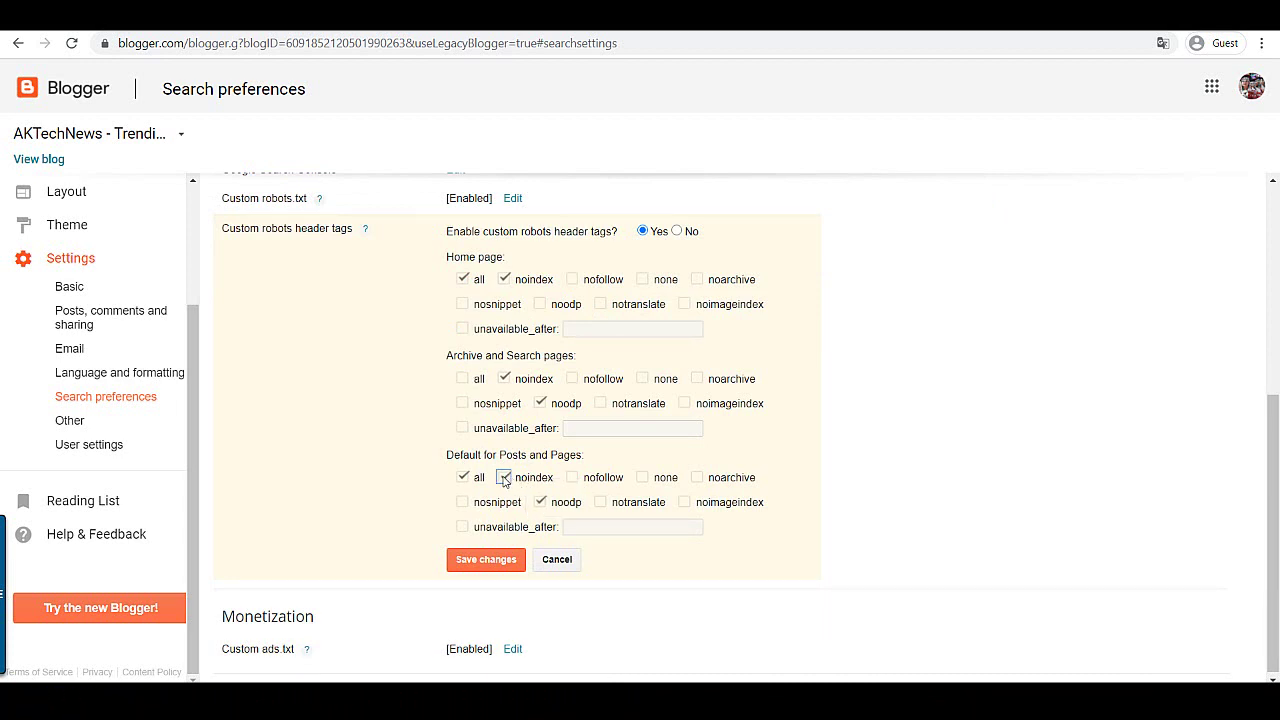
click(504, 478)
click(466, 569)
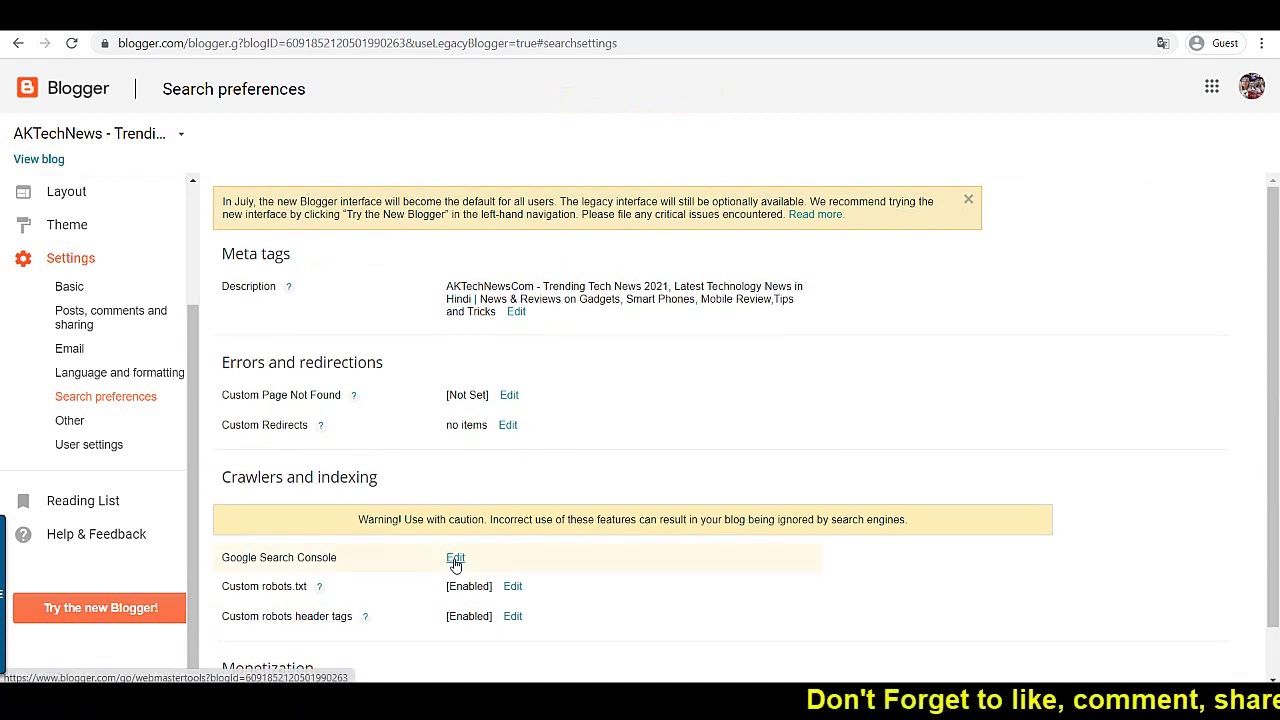
Step: Dismiss the new-interface notice and switch to the All Hindi Me Help channel's videos page on YouTube
click(968, 200)
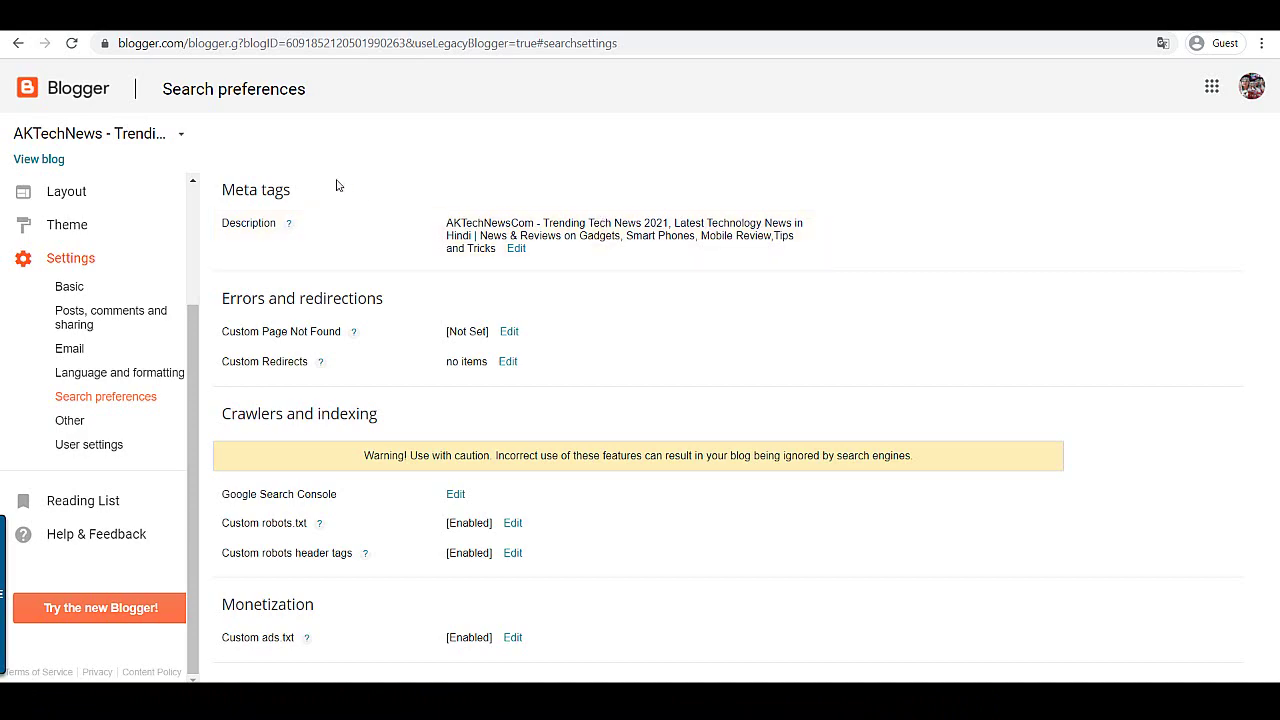
click(151, 31)
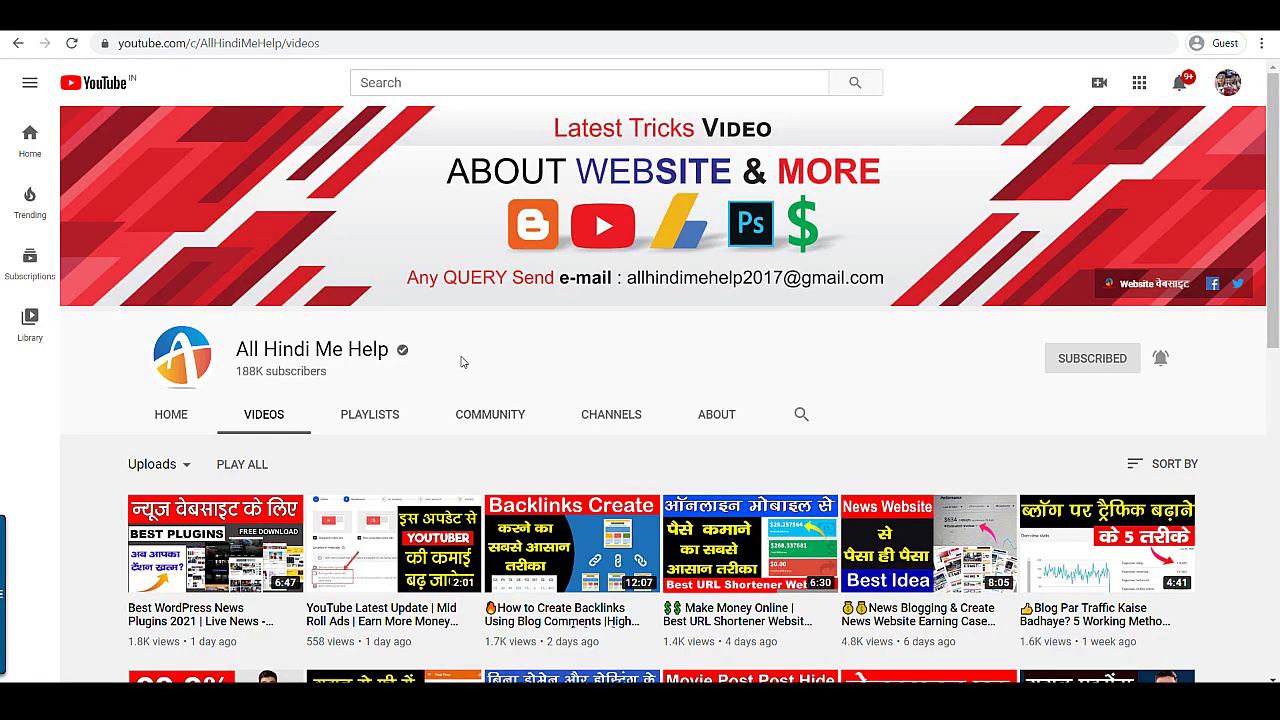